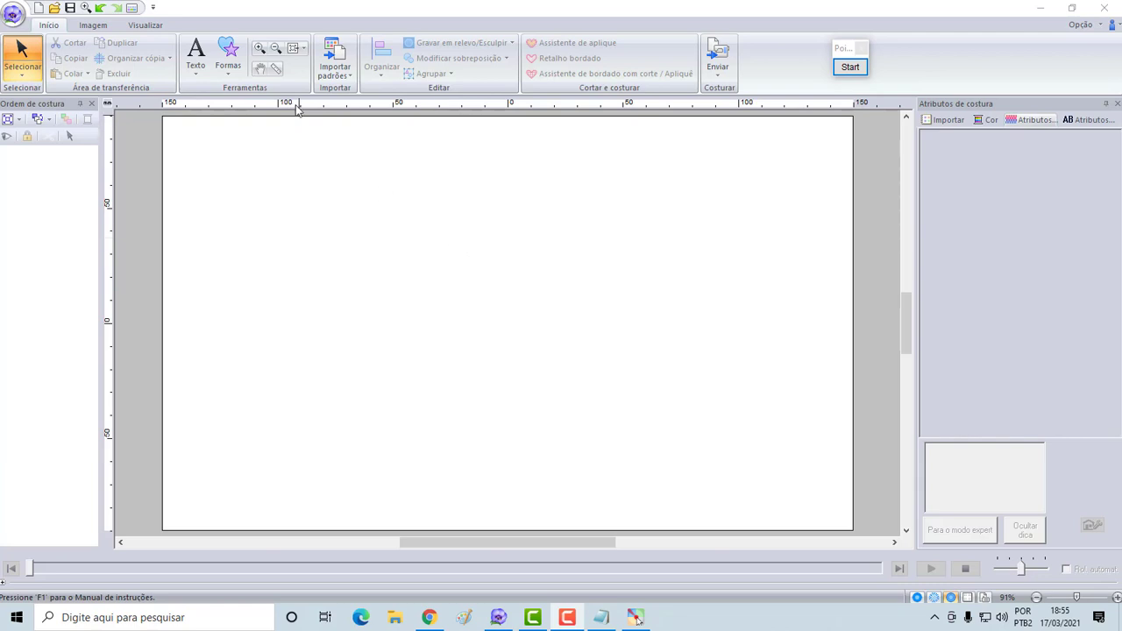
# Draw a triangle about 69.4 mm wide and 70.6 mm high in the page's left half and set its region stitch to Ponto de preenchimento.
pyautogui.click(227, 70)
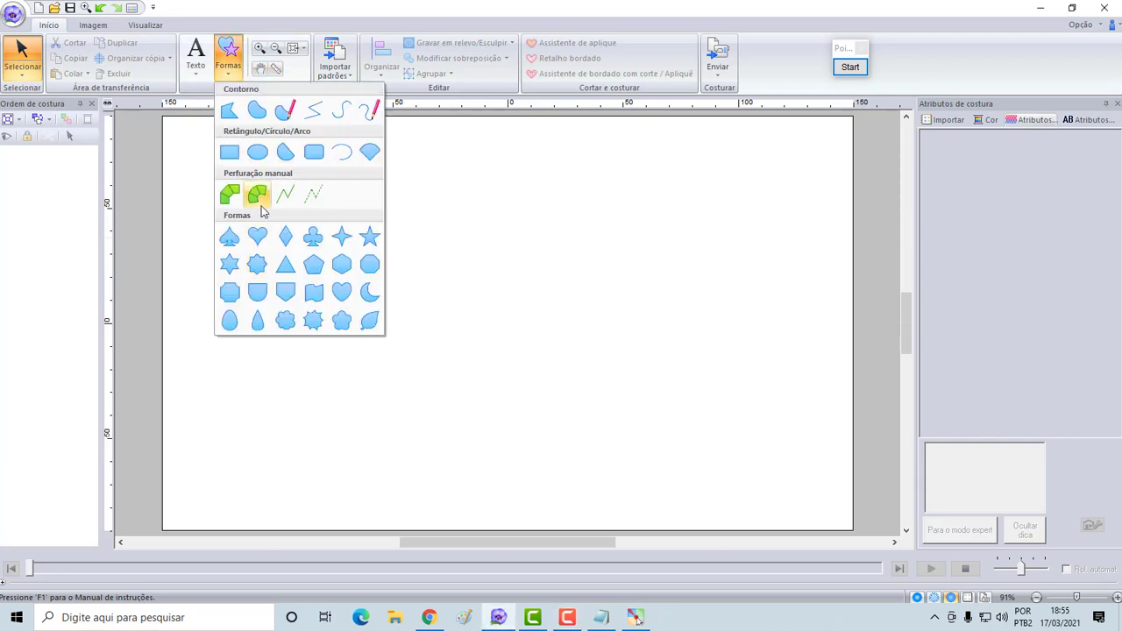
pyautogui.click(284, 266)
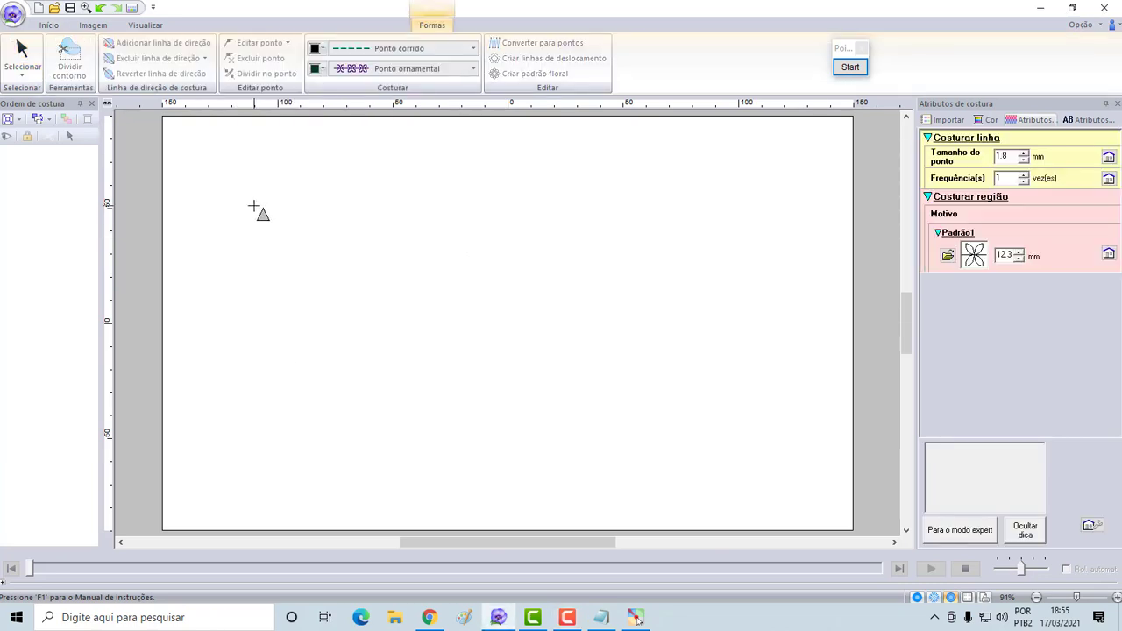
pyautogui.moveTo(249, 210); pyautogui.dragTo(405, 372)
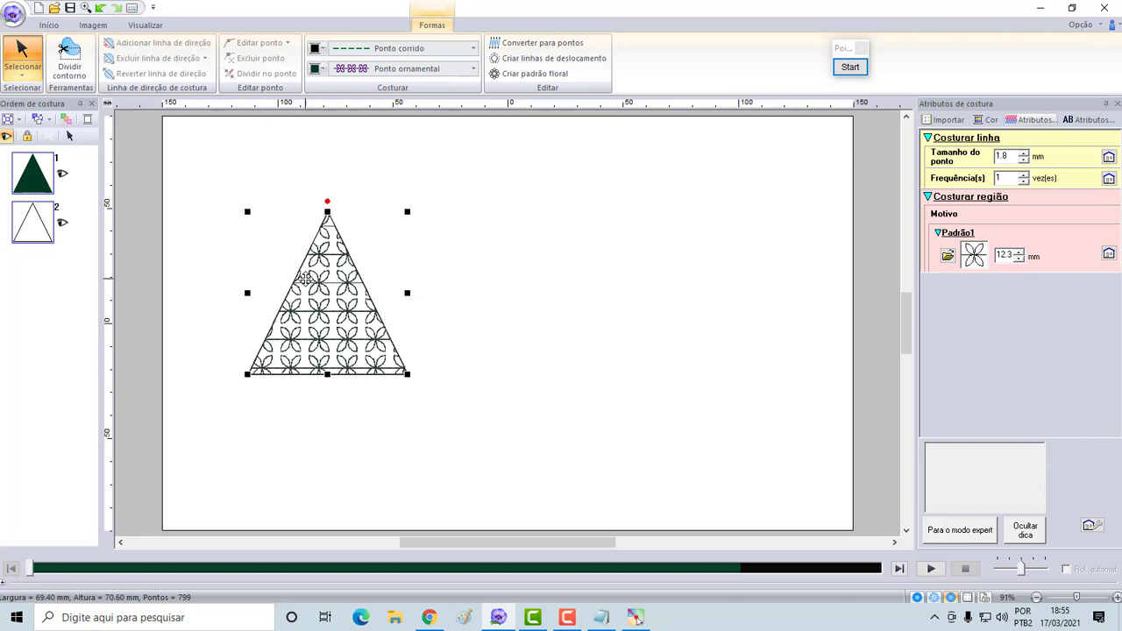
pyautogui.moveTo(321, 313)
pyautogui.mouseDown()
pyautogui.moveTo(349, 279)
pyautogui.moveTo(330, 315)
pyautogui.mouseUp()
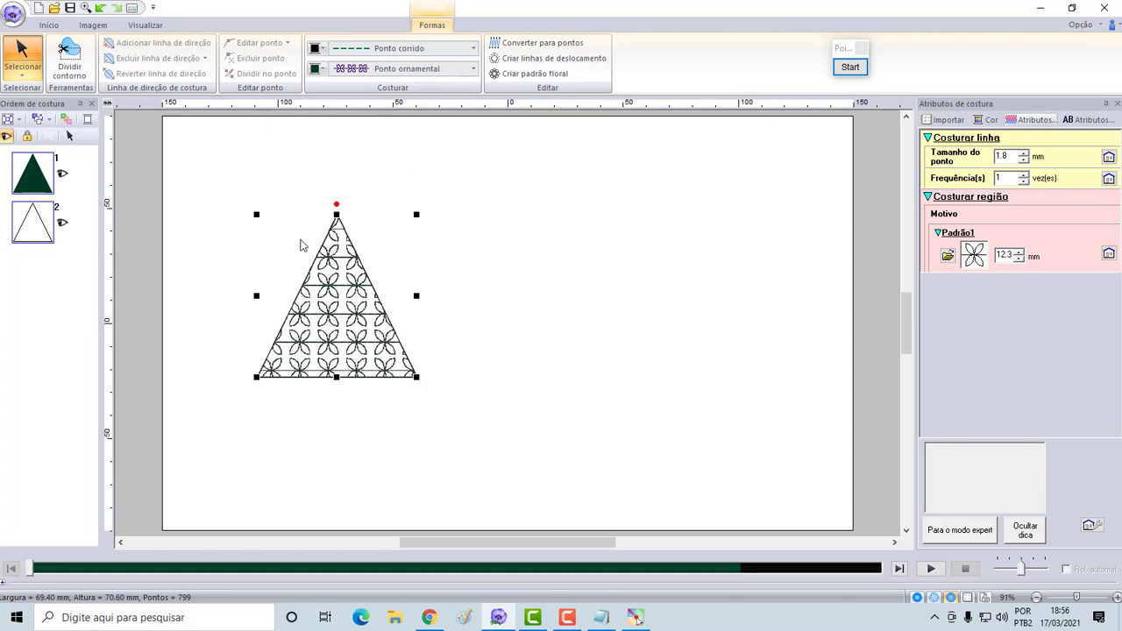
pyautogui.click(471, 72)
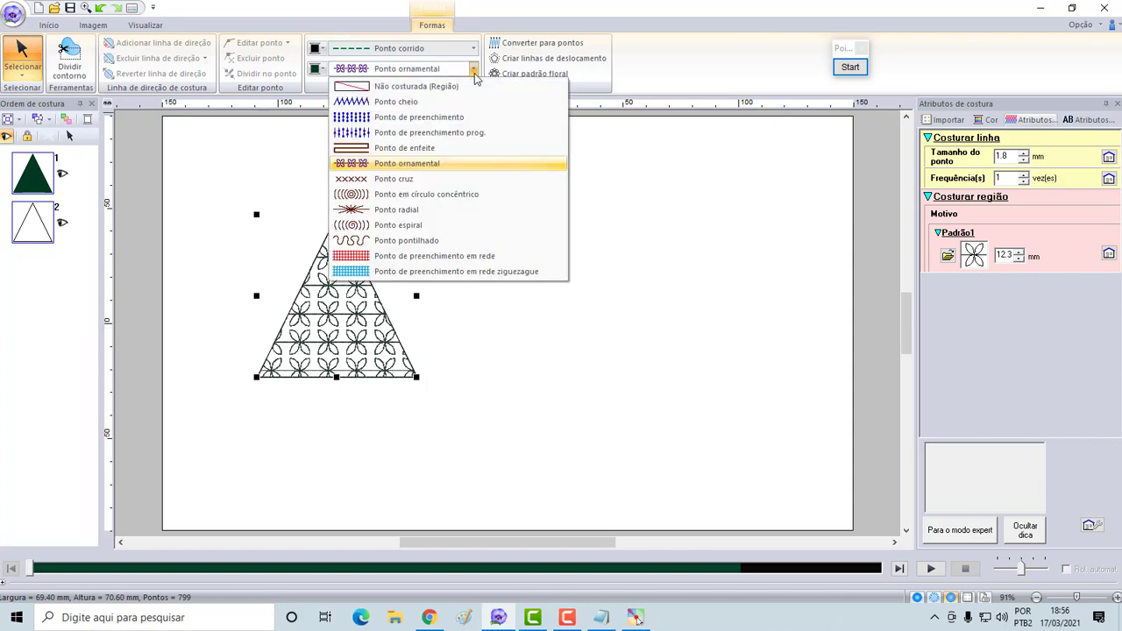
pyautogui.click(430, 120)
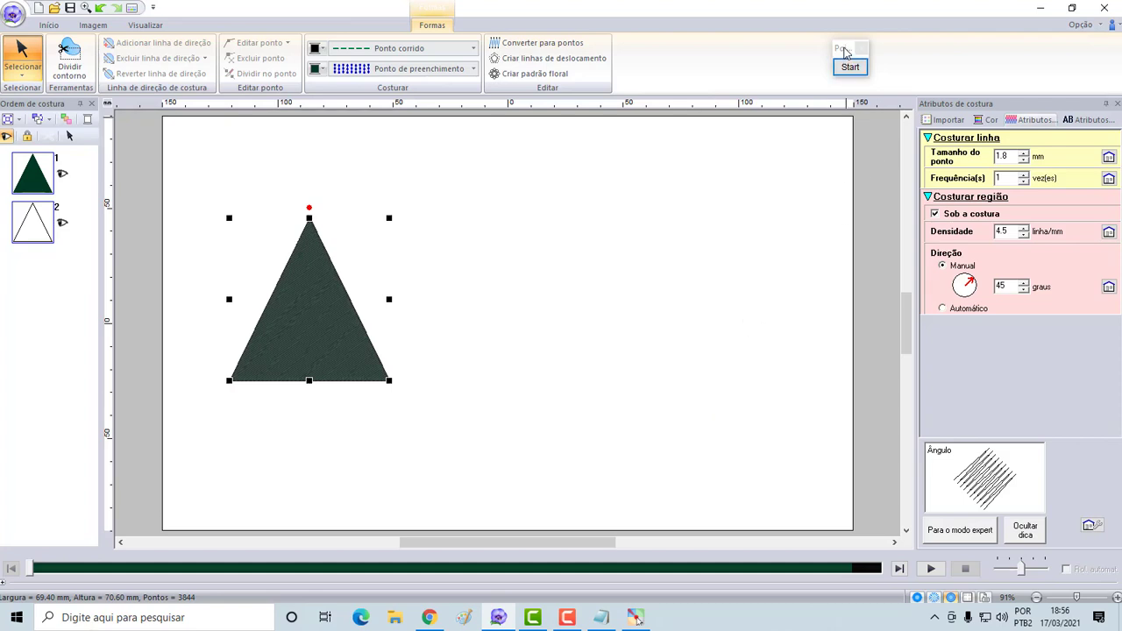
pyautogui.moveTo(841, 52); pyautogui.dragTo(780, 57)
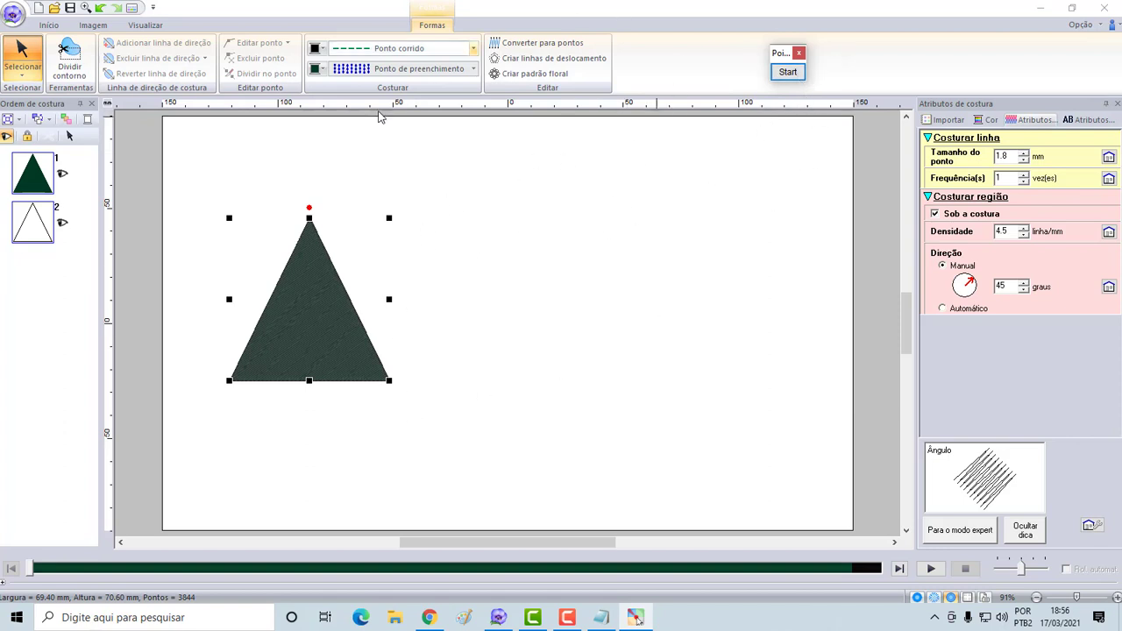
pyautogui.moveTo(779, 53); pyautogui.dragTo(769, 66)
pyautogui.click(776, 86)
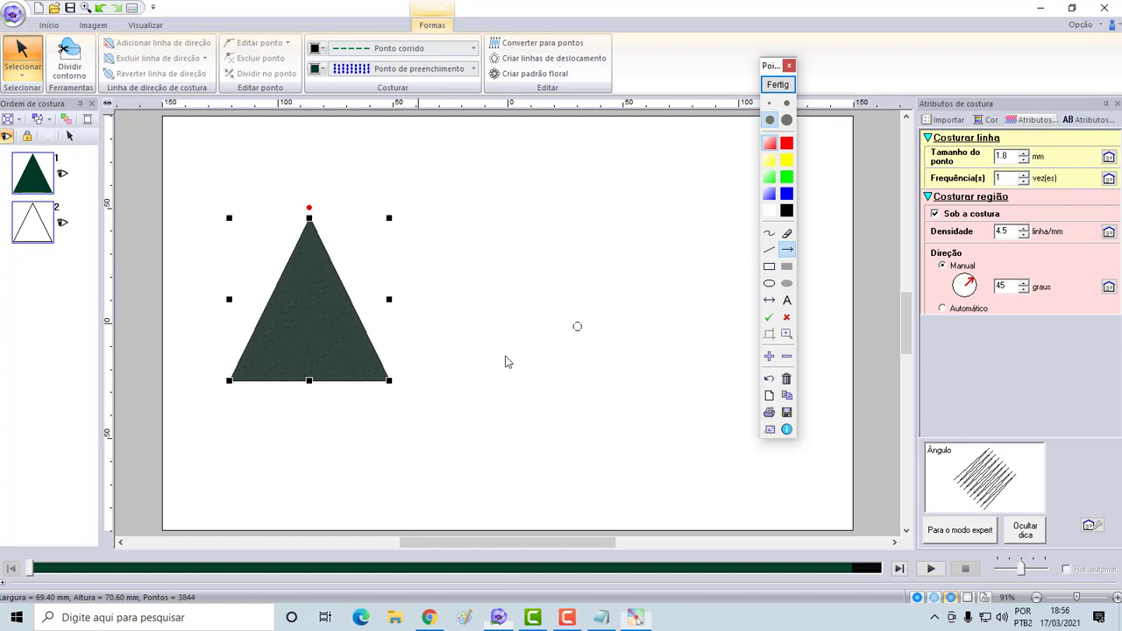
pyautogui.click(778, 84)
pyautogui.click(662, 356)
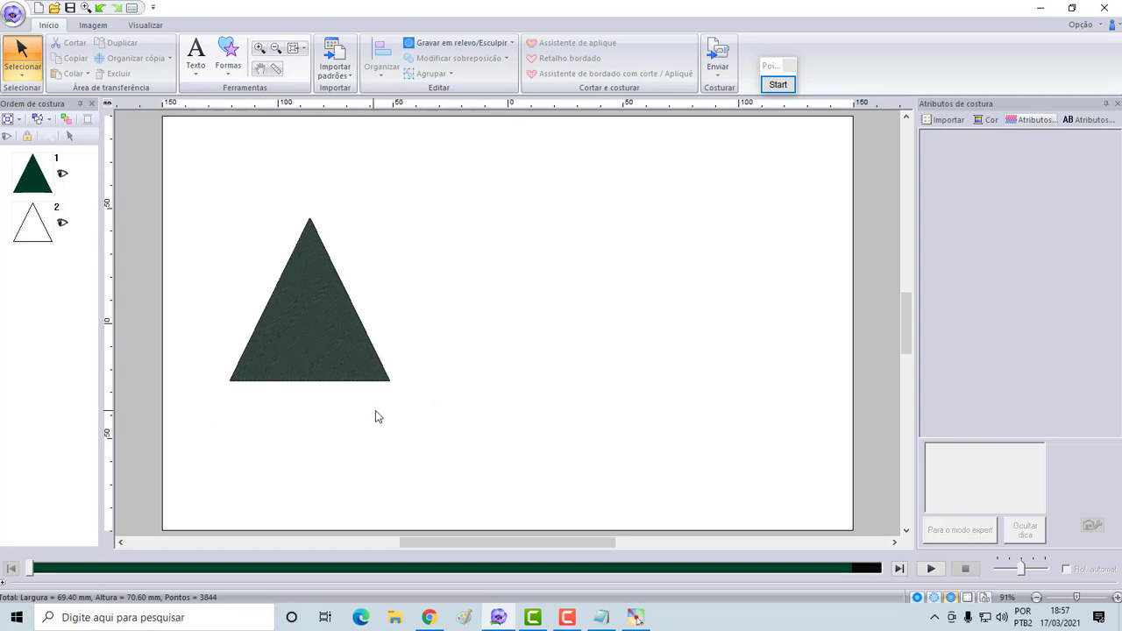
pyautogui.click(302, 344)
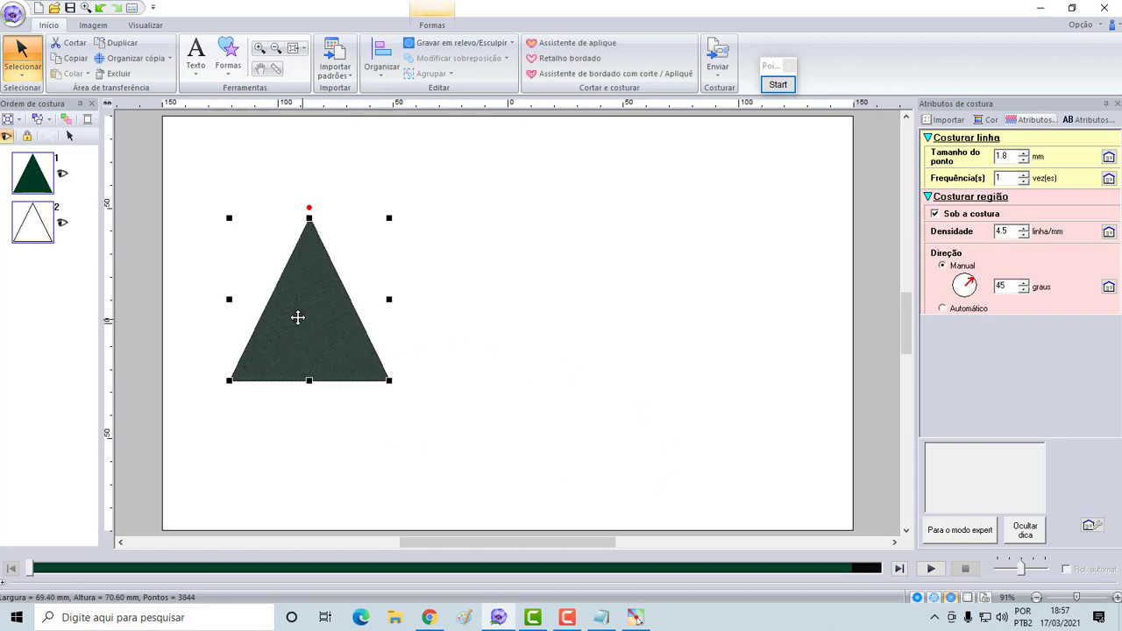
pyautogui.click(786, 90)
pyautogui.click(785, 91)
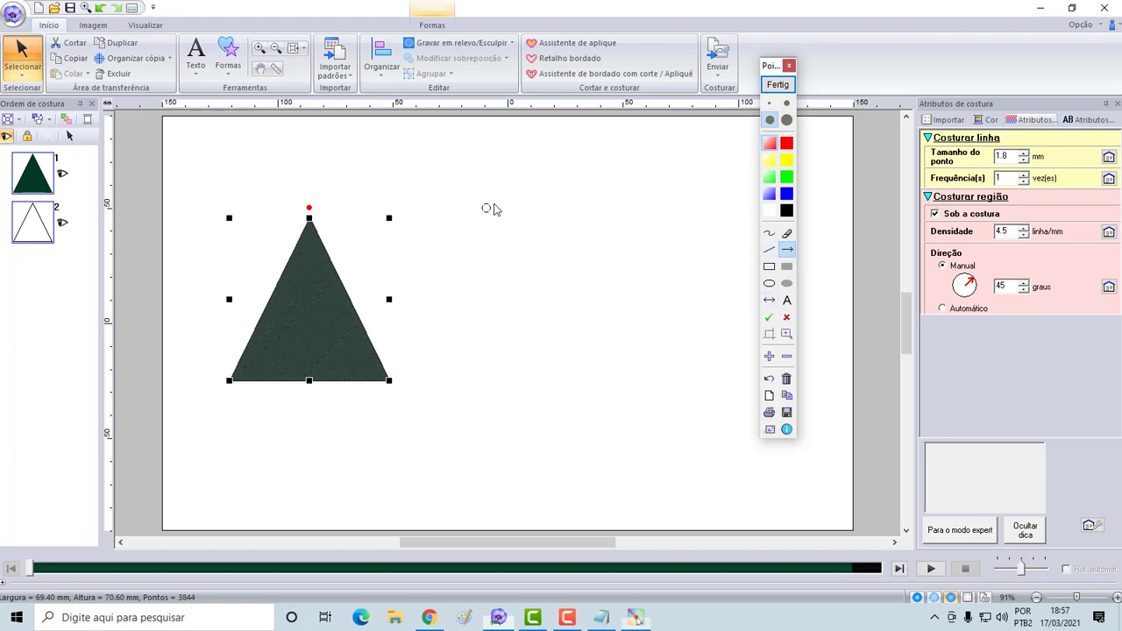
pyautogui.click(777, 84)
# Annotate the triangle's line and region stitch types and its sewing attributes with red arrows, and end the annotation.
pyautogui.click(432, 25)
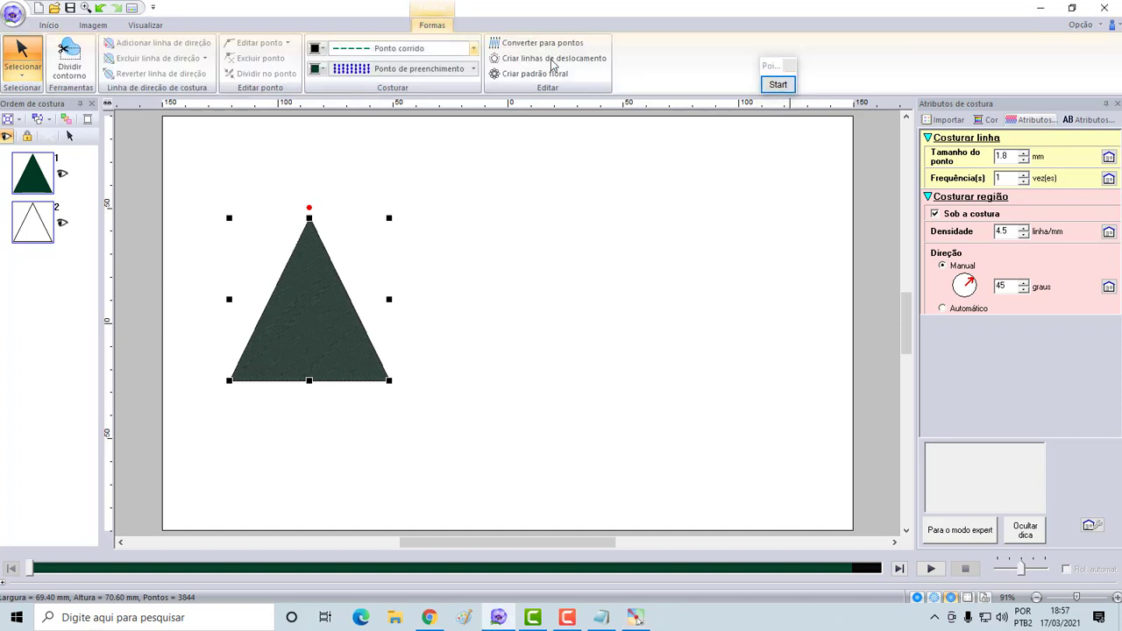
pyautogui.click(777, 84)
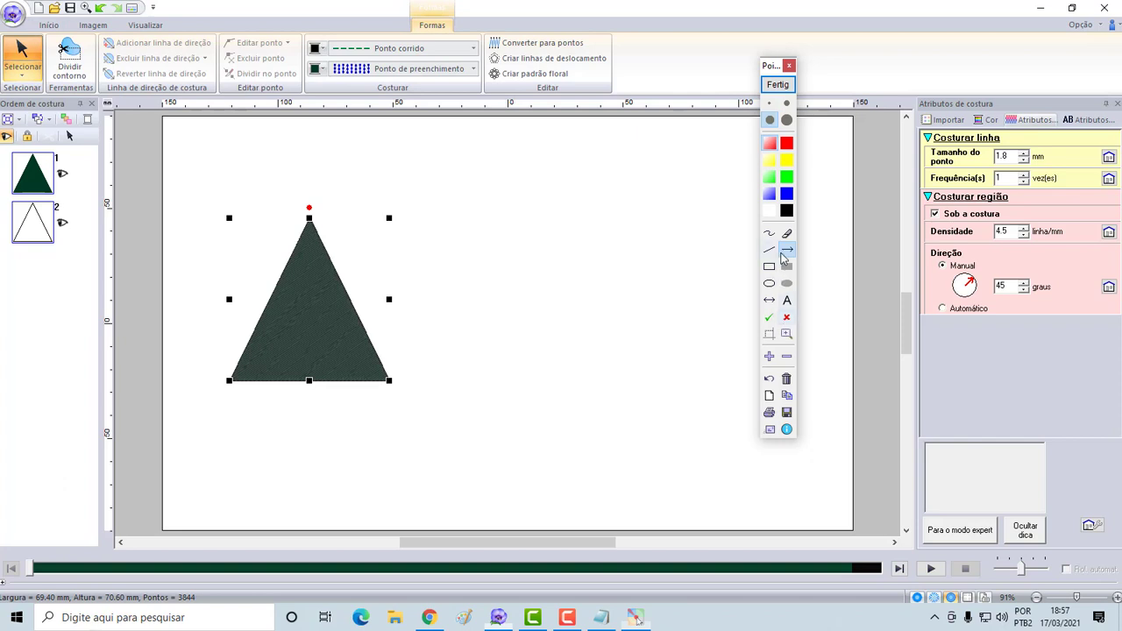
pyautogui.click(786, 252)
pyautogui.moveTo(568, 251)
pyautogui.mouseDown()
pyautogui.moveTo(448, 47)
pyautogui.moveTo(483, 110)
pyautogui.moveTo(458, 69)
pyautogui.moveTo(468, 47)
pyautogui.mouseUp()
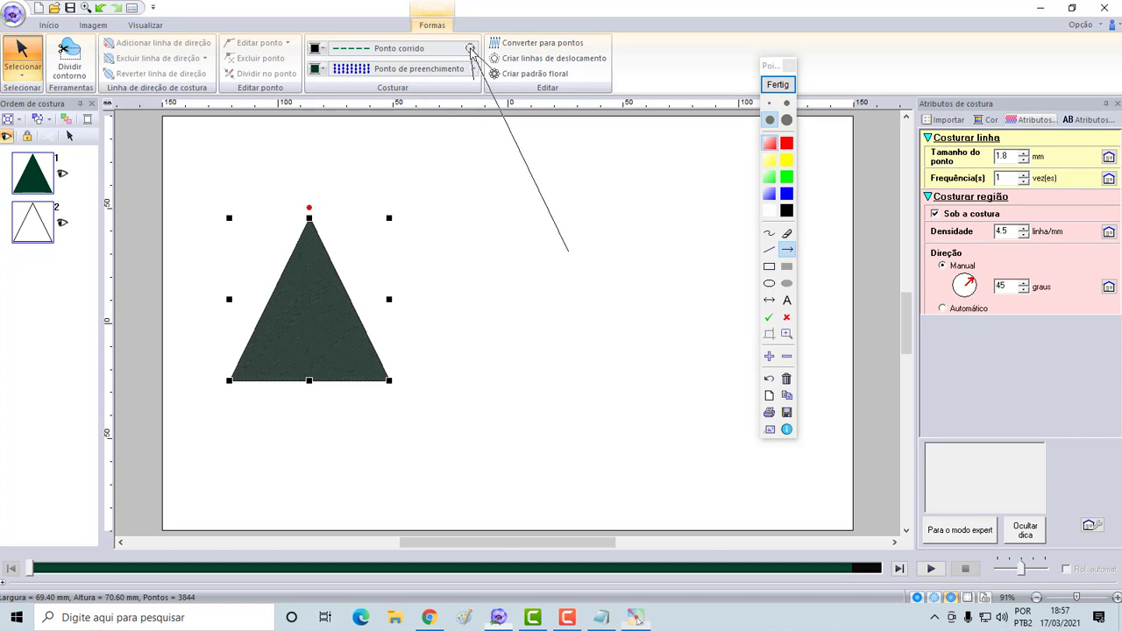
pyautogui.moveTo(470, 49); pyautogui.dragTo(471, 48)
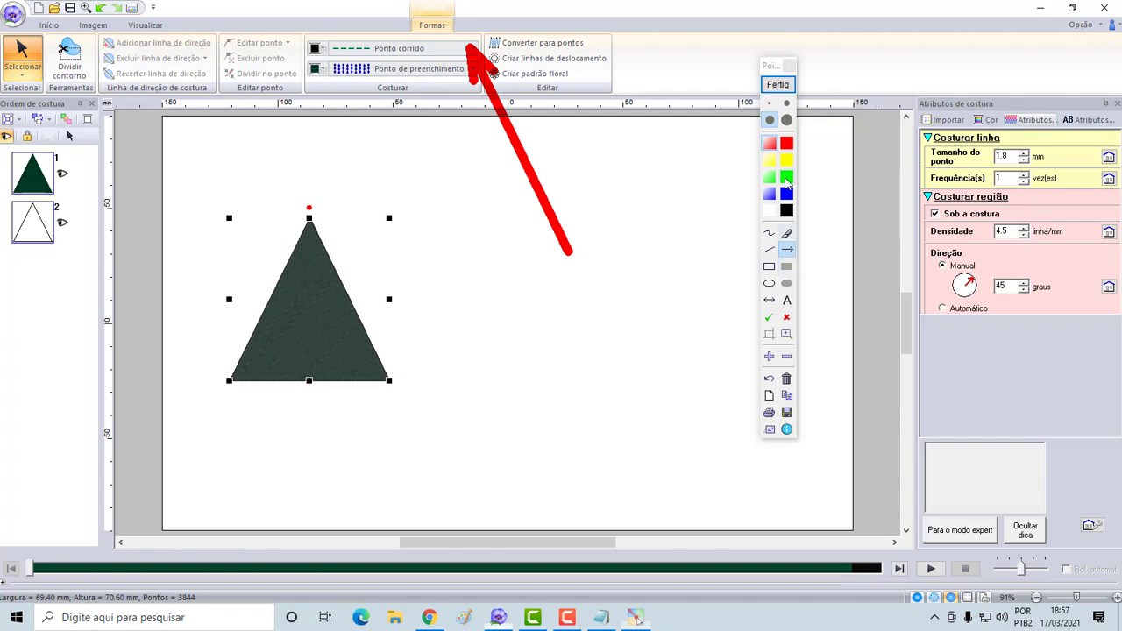
pyautogui.moveTo(511, 179); pyautogui.dragTo(411, 71)
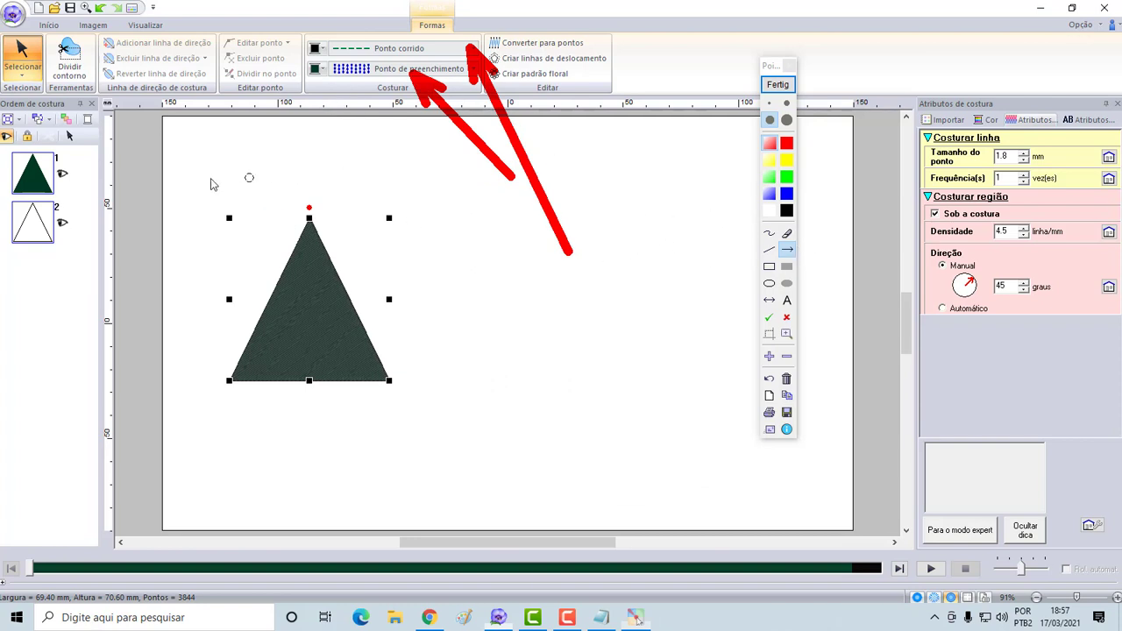
pyautogui.moveTo(643, 158)
pyautogui.mouseDown()
pyautogui.moveTo(712, 140)
pyautogui.moveTo(999, 114)
pyautogui.moveTo(1009, 129)
pyautogui.moveTo(1018, 119)
pyautogui.mouseUp()
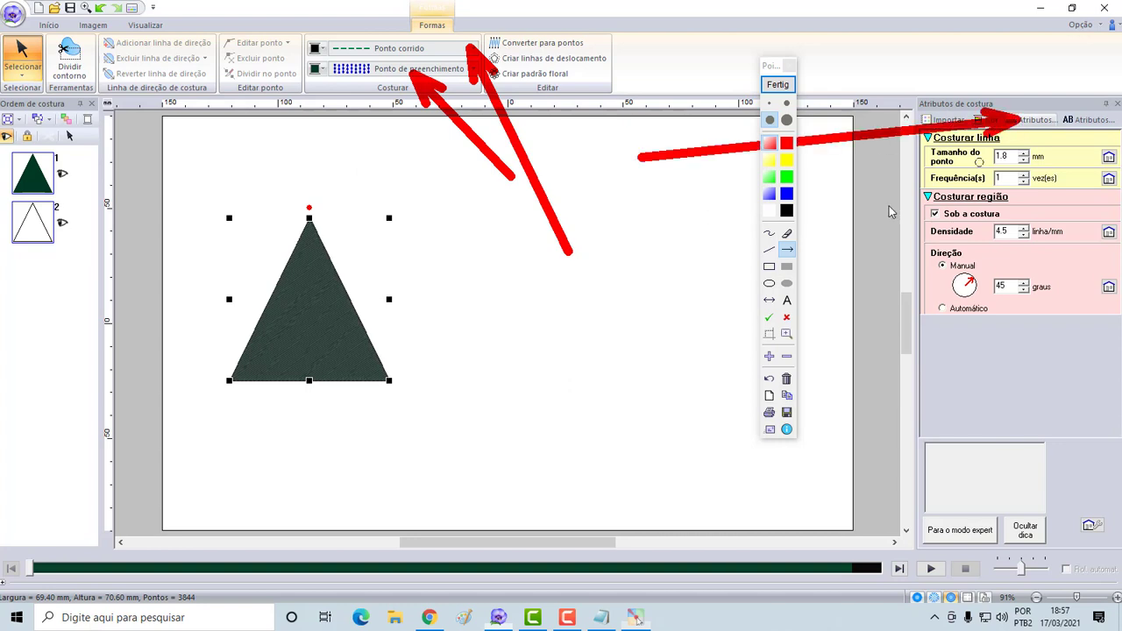
pyautogui.moveTo(803, 187); pyautogui.dragTo(948, 161)
pyautogui.moveTo(820, 273); pyautogui.dragTo(991, 270)
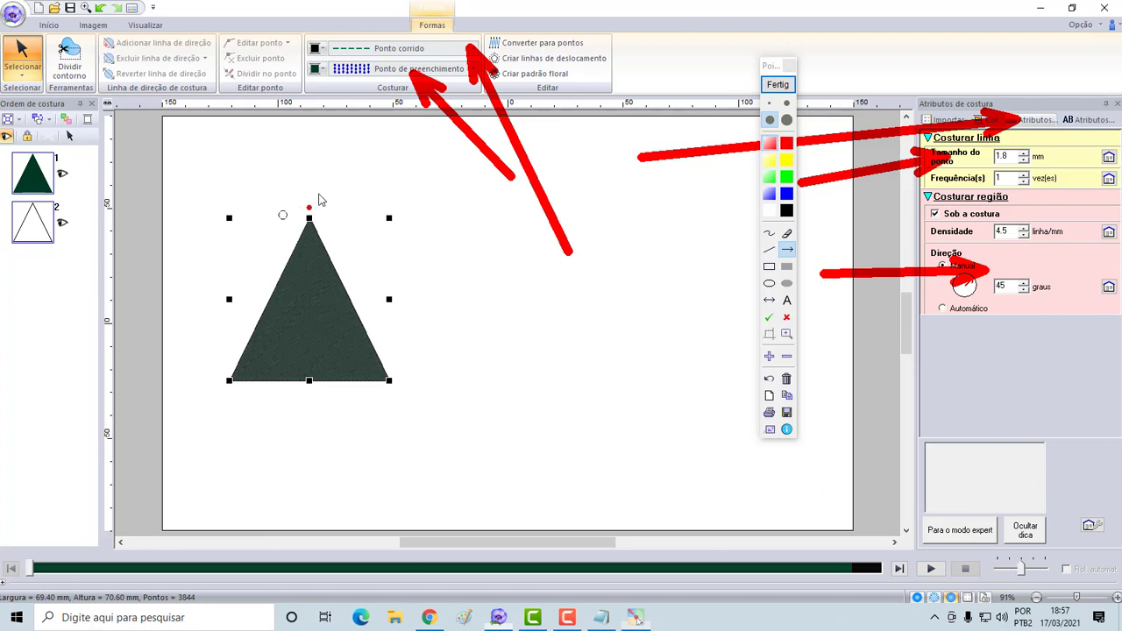
pyautogui.click(771, 84)
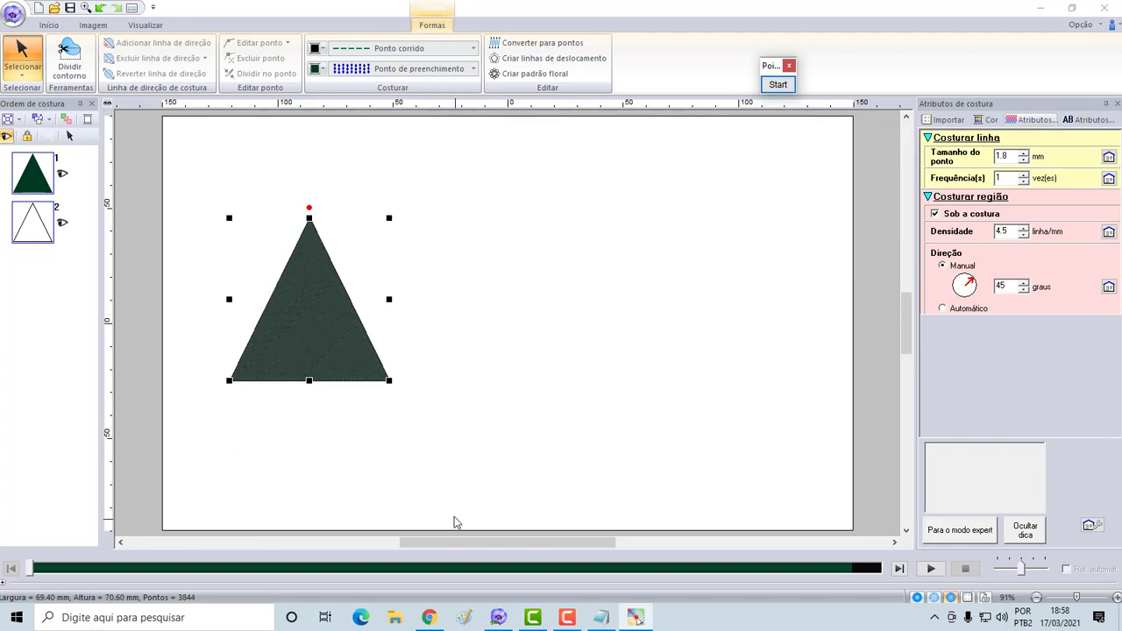
# Set the triangle's region stitch to Ponto de preenchimento prog. and its line stitch to Ponto ziguezague.
pyautogui.click(473, 69)
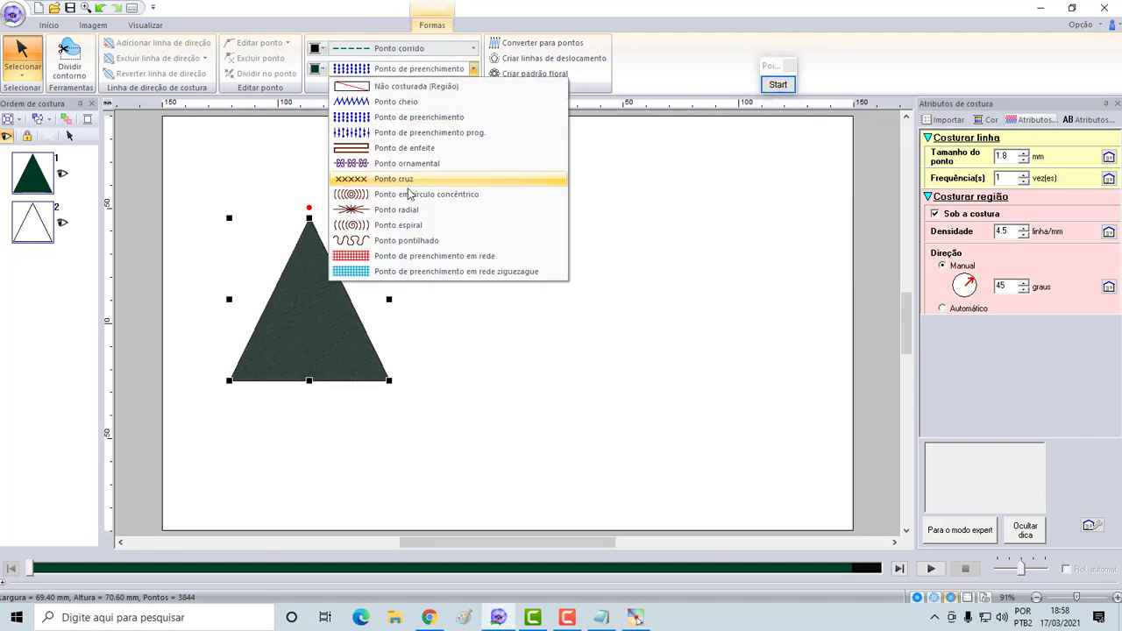
pyautogui.click(432, 133)
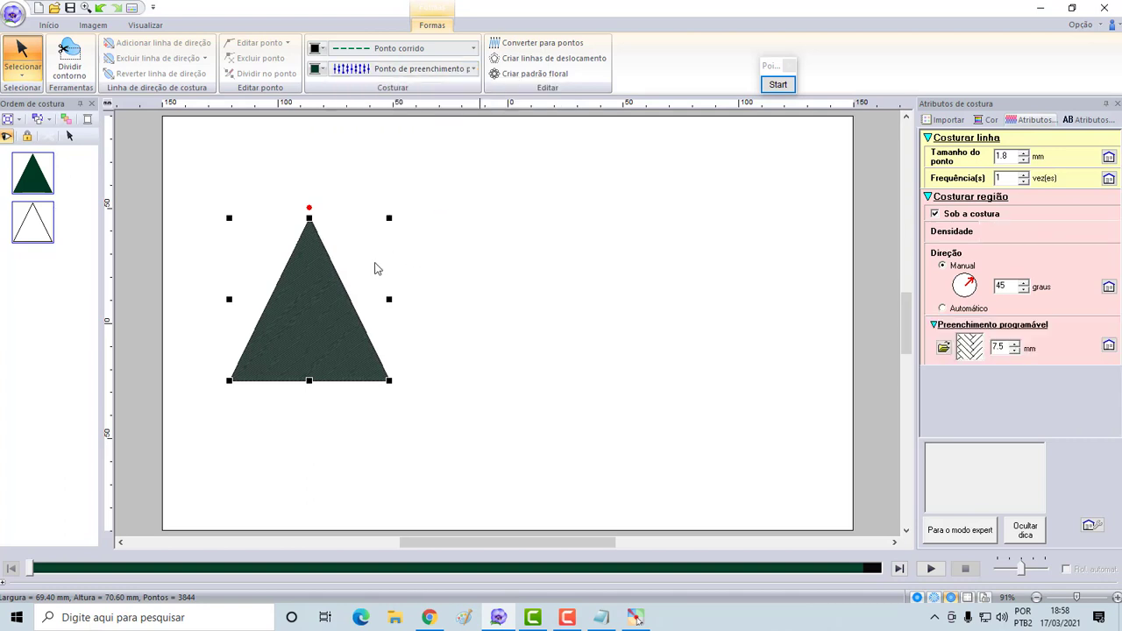
pyautogui.click(473, 49)
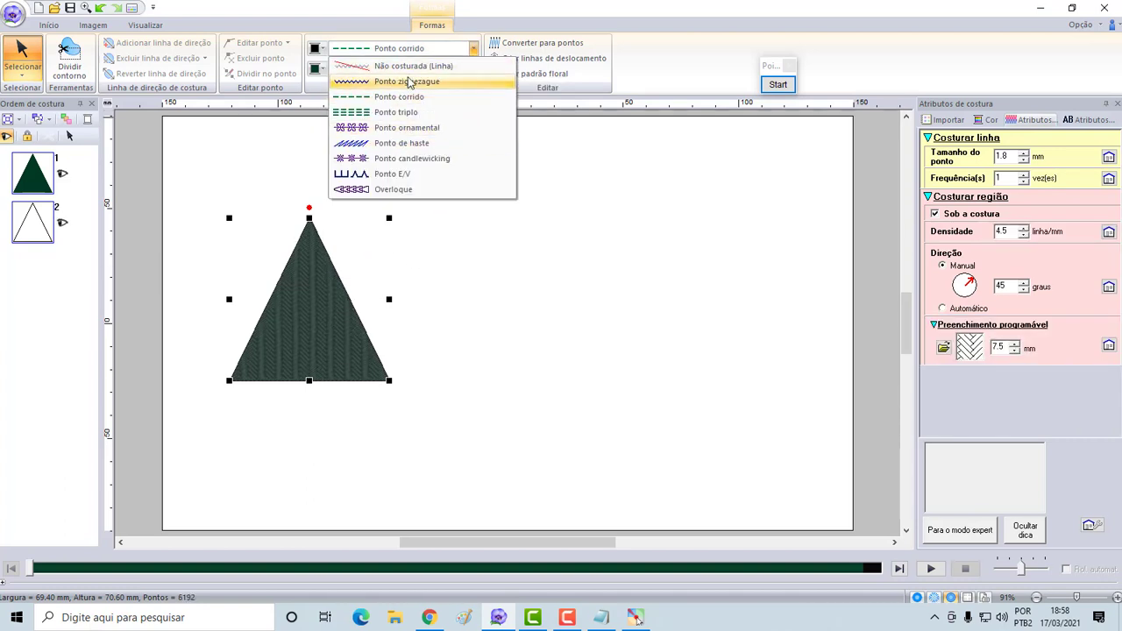
pyautogui.click(408, 84)
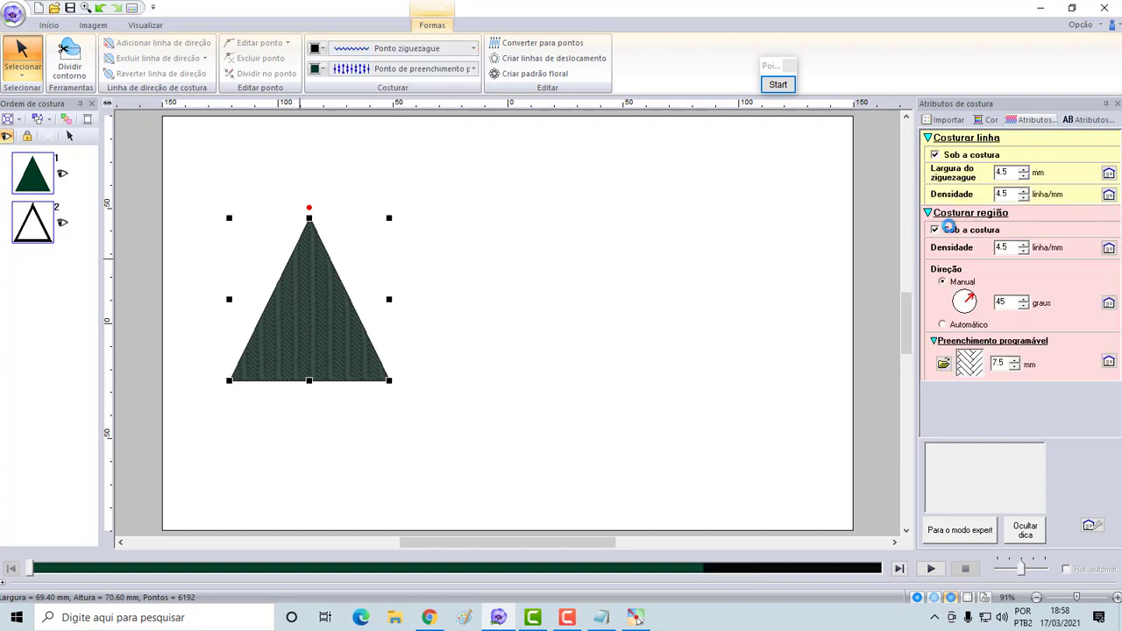
# Set the zigzag outline to 4.0 mm wide with a density of 4.8 linha/mm, and move the triangle slightly upward.
pyautogui.doubleClick(1022, 176)
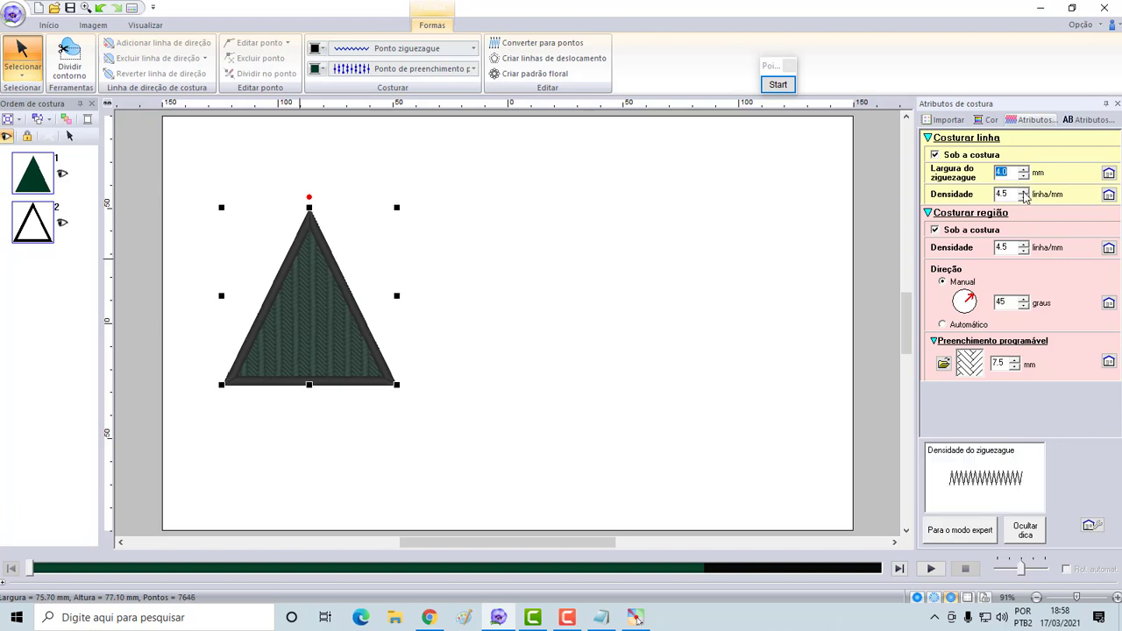
pyautogui.click(1024, 192)
pyautogui.click(1023, 192)
pyautogui.click(1023, 192)
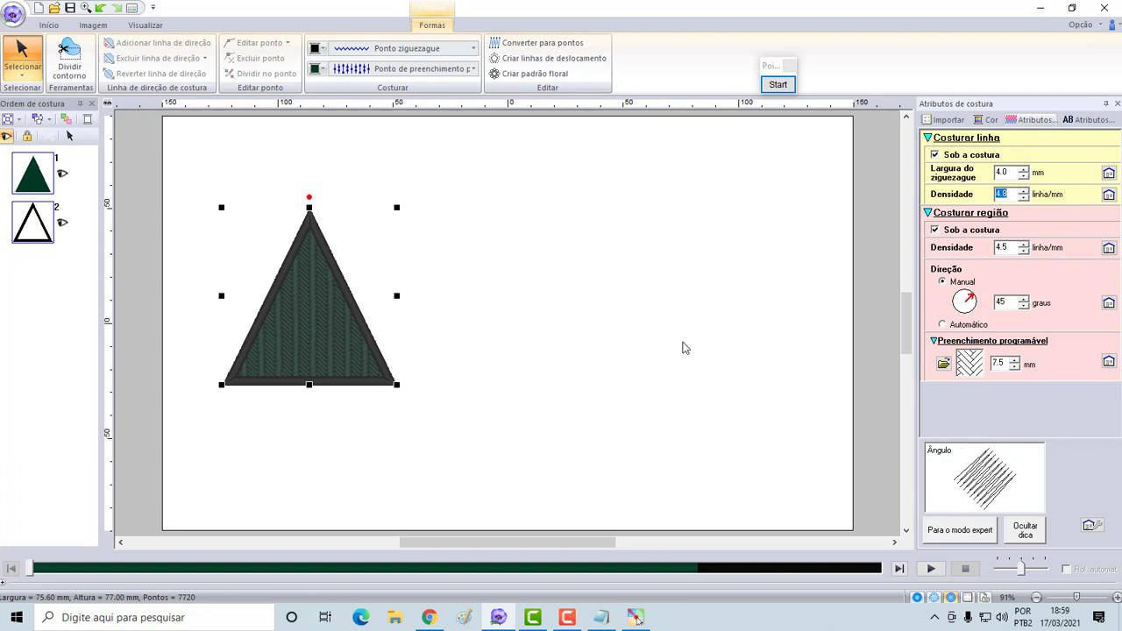
pyautogui.moveTo(310, 299)
pyautogui.mouseDown()
pyautogui.moveTo(361, 282)
pyautogui.moveTo(308, 288)
pyautogui.mouseUp()
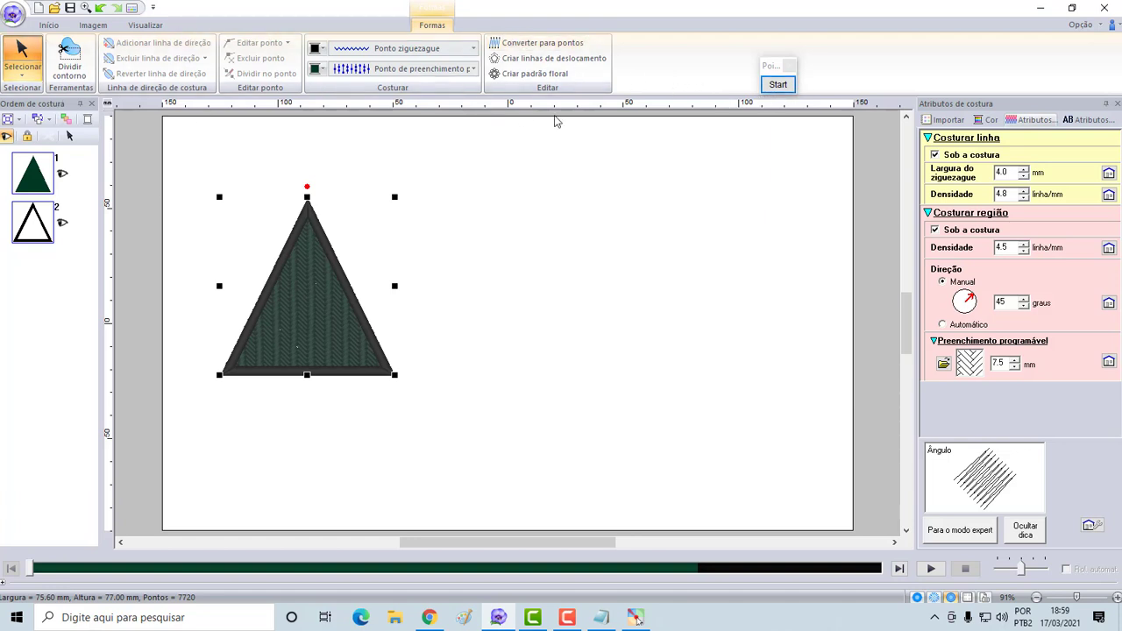
# Frame the shape editing tools and the sewing attributes of the triangle with red annotation rectangles, and end the annotation.
pyautogui.click(778, 84)
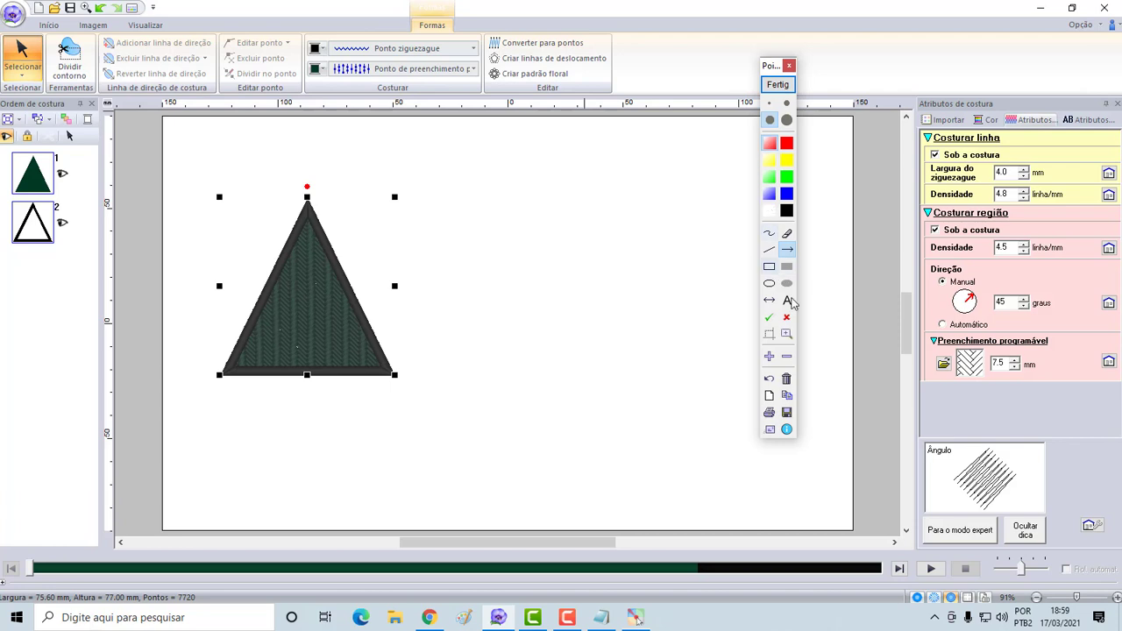
pyautogui.click(771, 268)
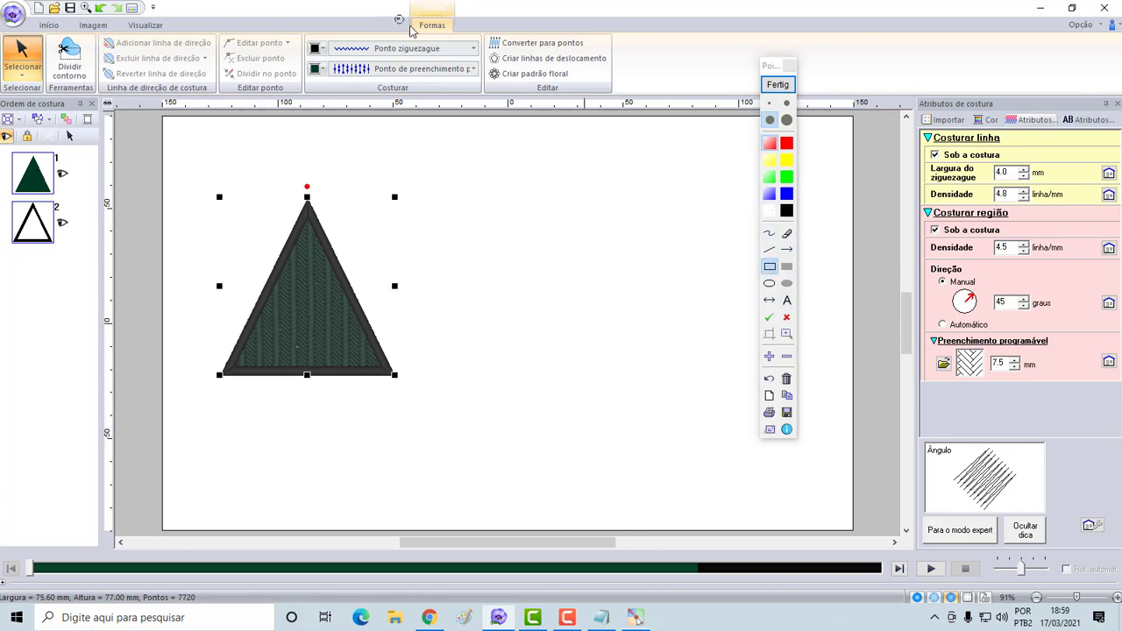
pyautogui.moveTo(395, 14); pyautogui.dragTo(470, 38)
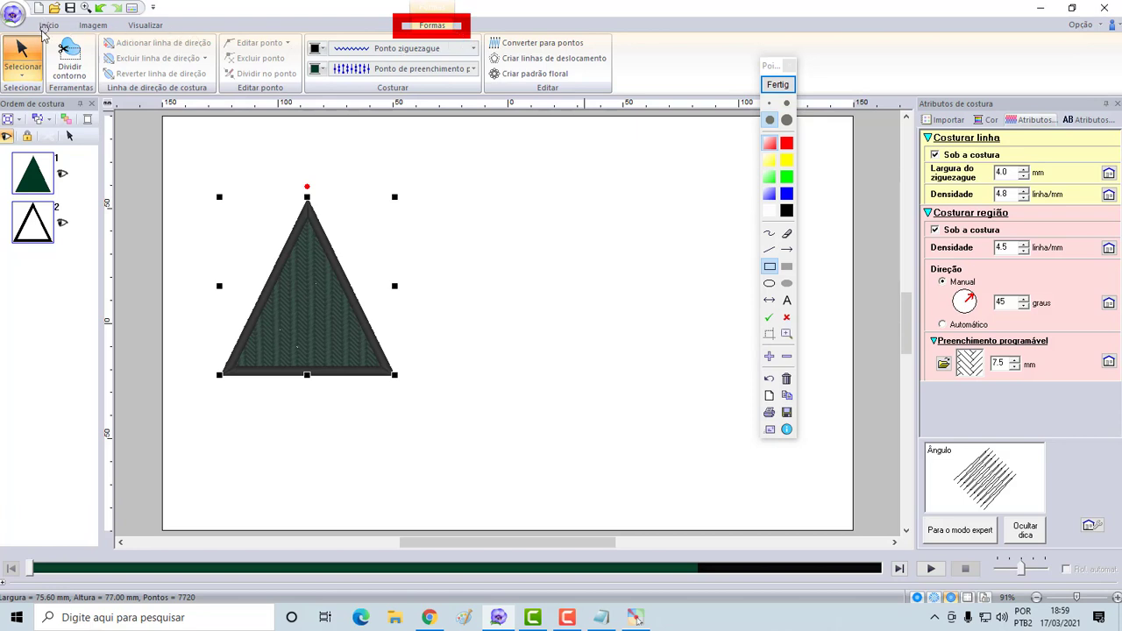
pyautogui.moveTo(39, 29)
pyautogui.mouseDown()
pyautogui.moveTo(240, 84)
pyautogui.moveTo(646, 119)
pyautogui.mouseUp()
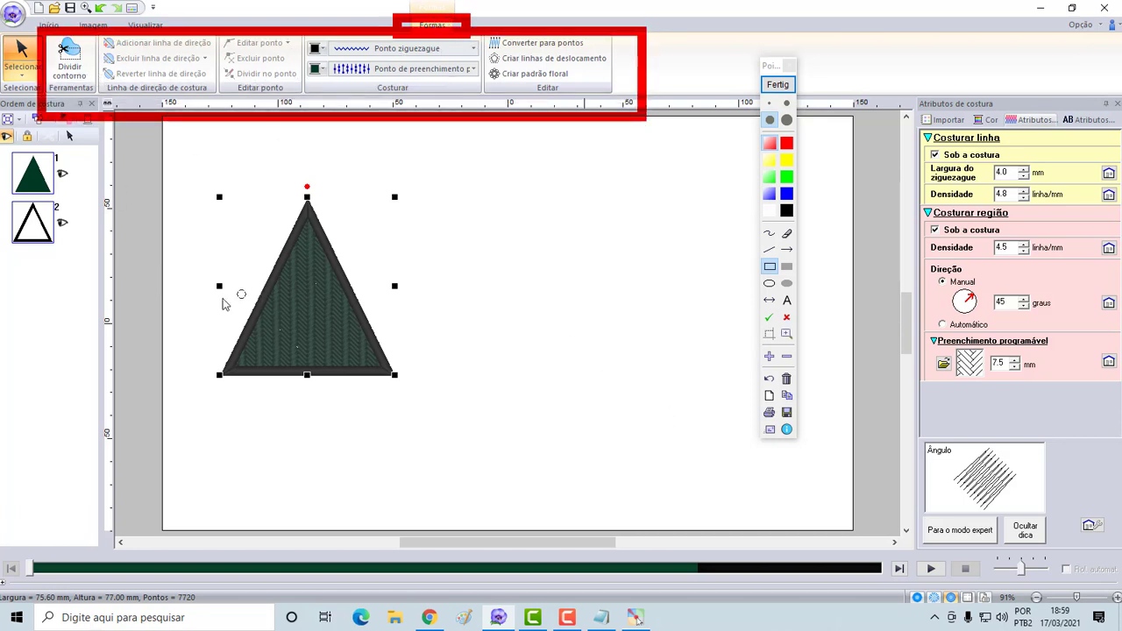
pyautogui.moveTo(1001, 112)
pyautogui.mouseDown()
pyautogui.moveTo(1027, 132)
pyautogui.moveTo(1069, 133)
pyautogui.mouseUp()
pyautogui.moveTo(906, 128)
pyautogui.mouseDown()
pyautogui.moveTo(937, 340)
pyautogui.moveTo(1113, 409)
pyautogui.moveTo(1118, 398)
pyautogui.mouseUp()
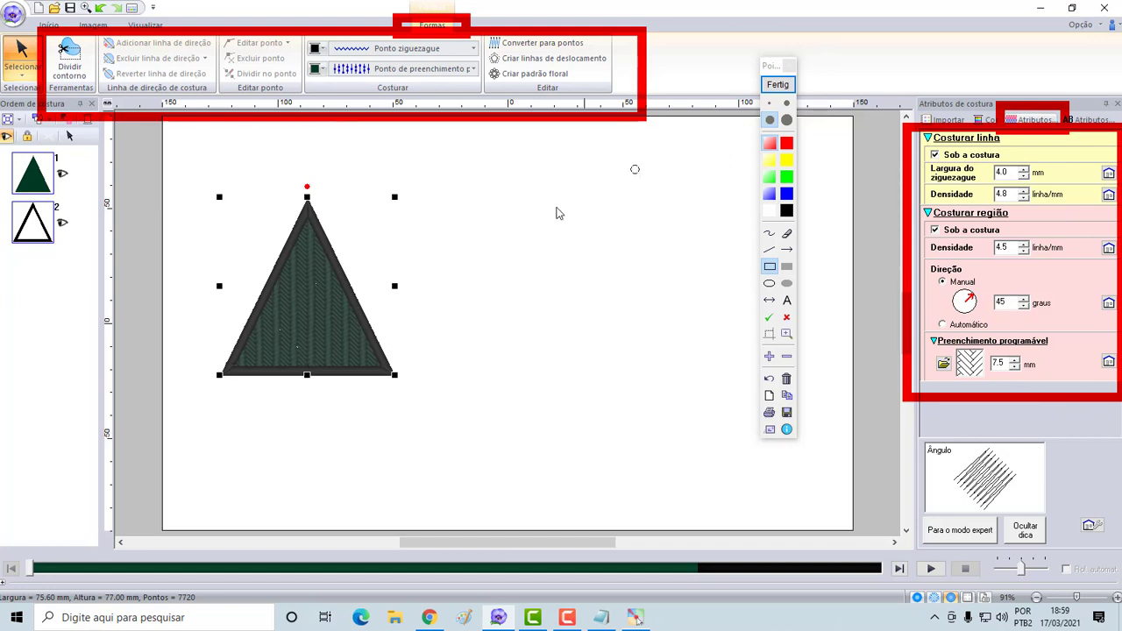
pyautogui.click(776, 85)
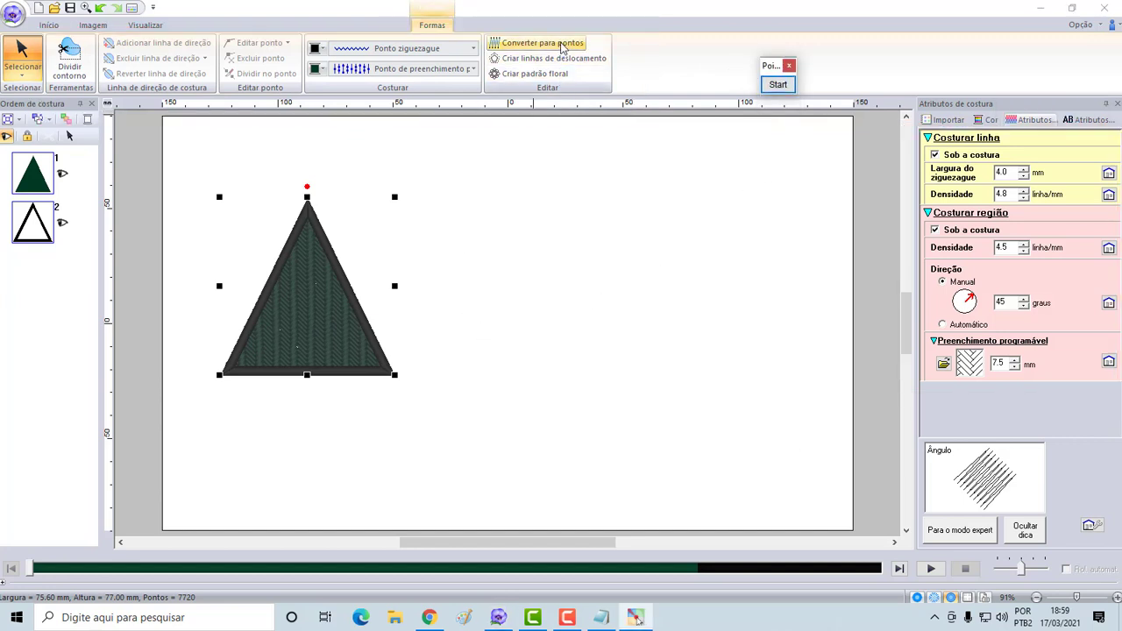
# Convert the triangle to stitches and display the editing tools available for the stitch object.
pyautogui.click(563, 48)
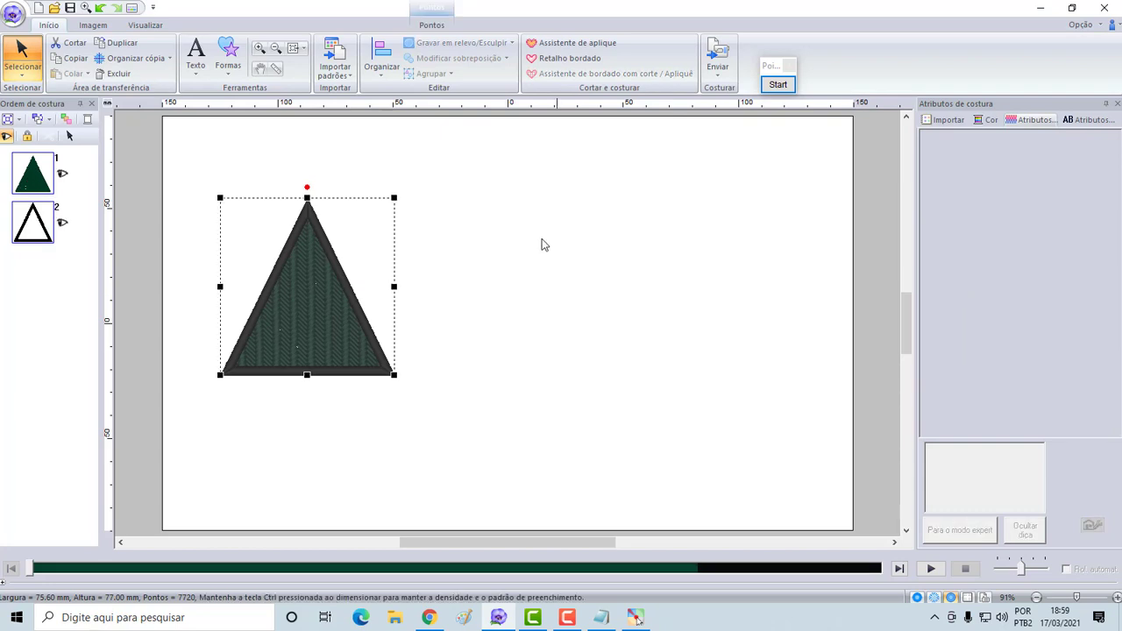
pyautogui.click(432, 26)
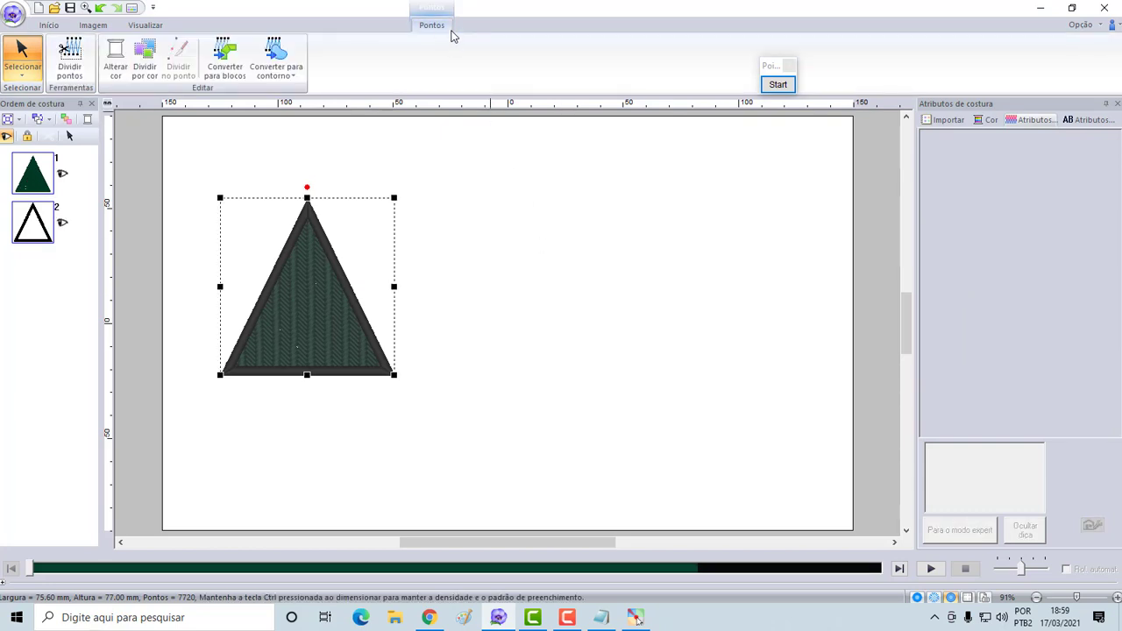
# Annotate the sewing attributes with a red arrow, frame their empty area and the stitch editing tools with red rectangles, and end the annotation.
pyautogui.click(777, 85)
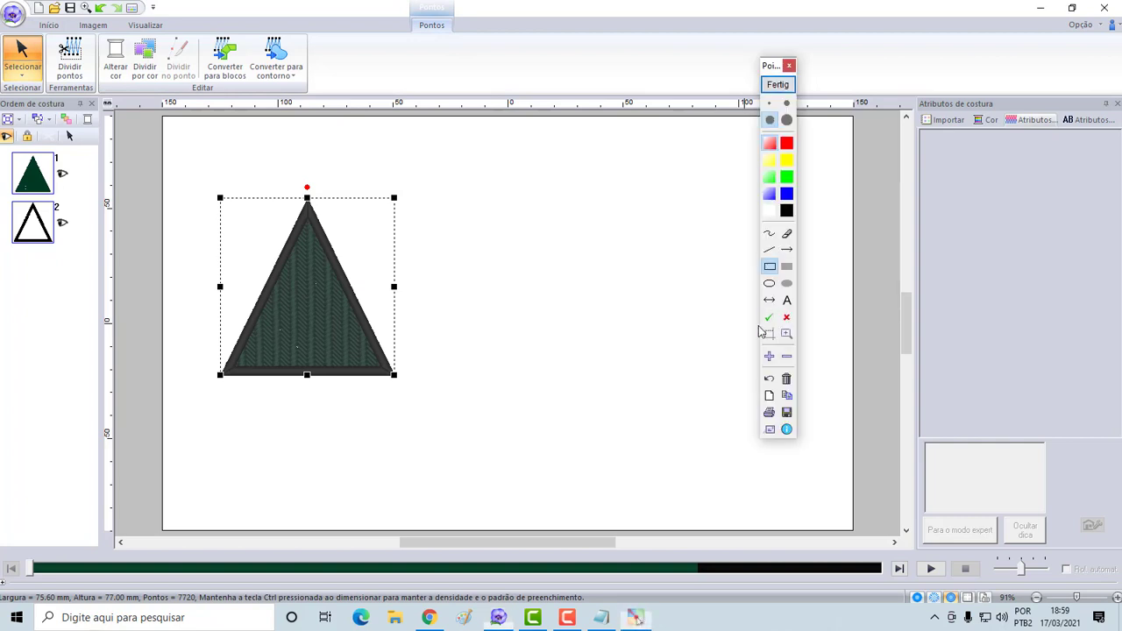
pyautogui.click(786, 251)
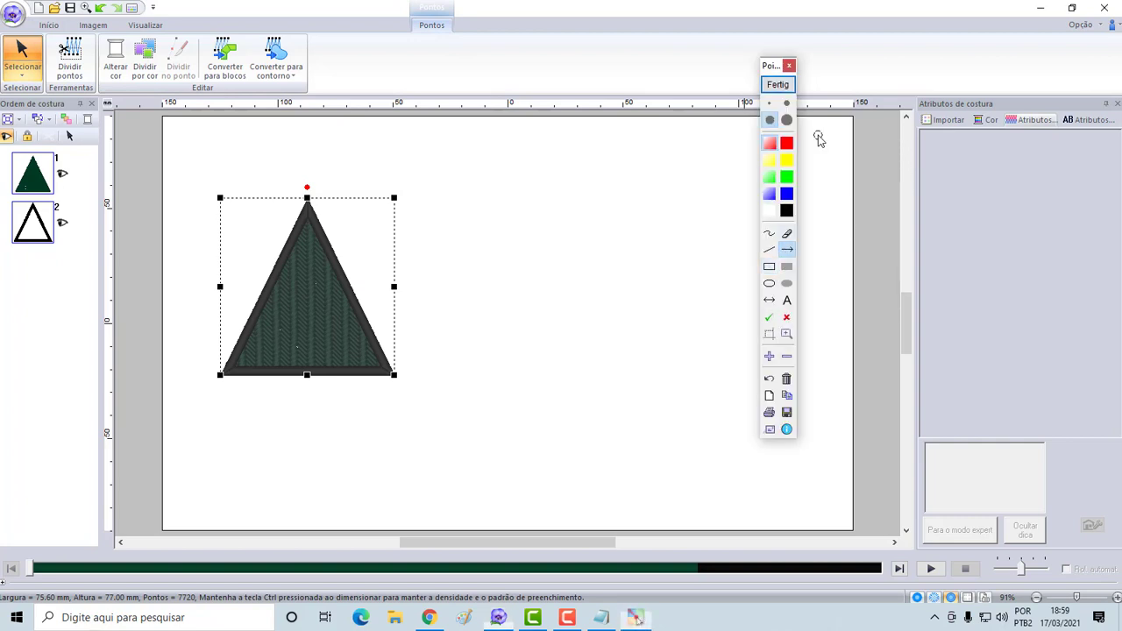
pyautogui.moveTo(836, 133)
pyautogui.mouseDown()
pyautogui.moveTo(984, 111)
pyautogui.moveTo(1022, 124)
pyautogui.mouseUp()
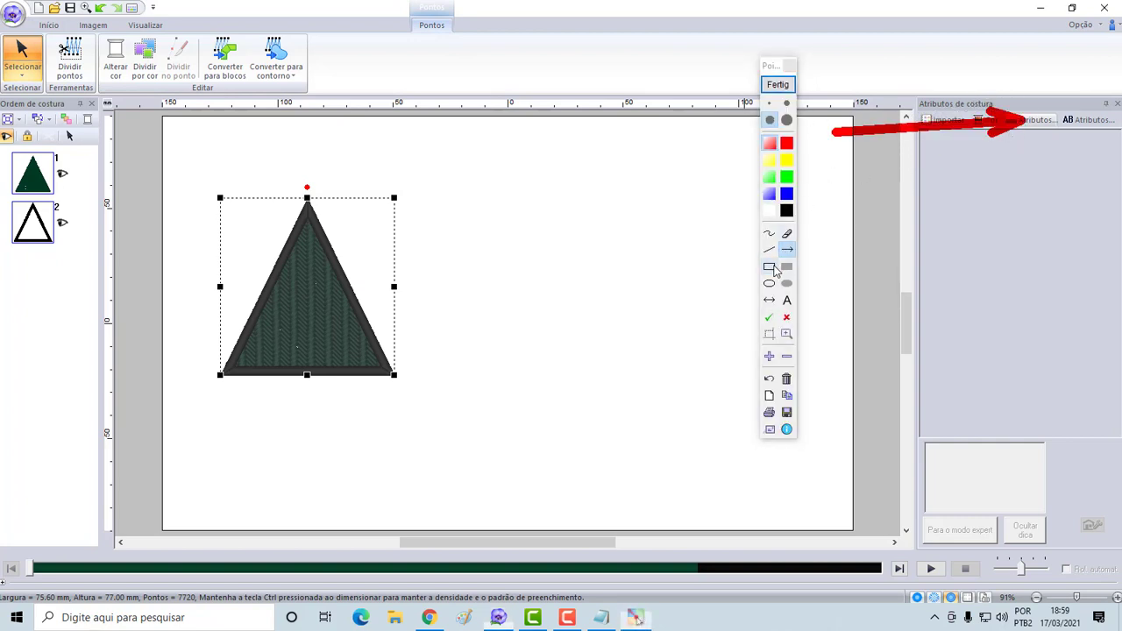
pyautogui.click(770, 266)
pyautogui.moveTo(929, 137); pyautogui.dragTo(1117, 435)
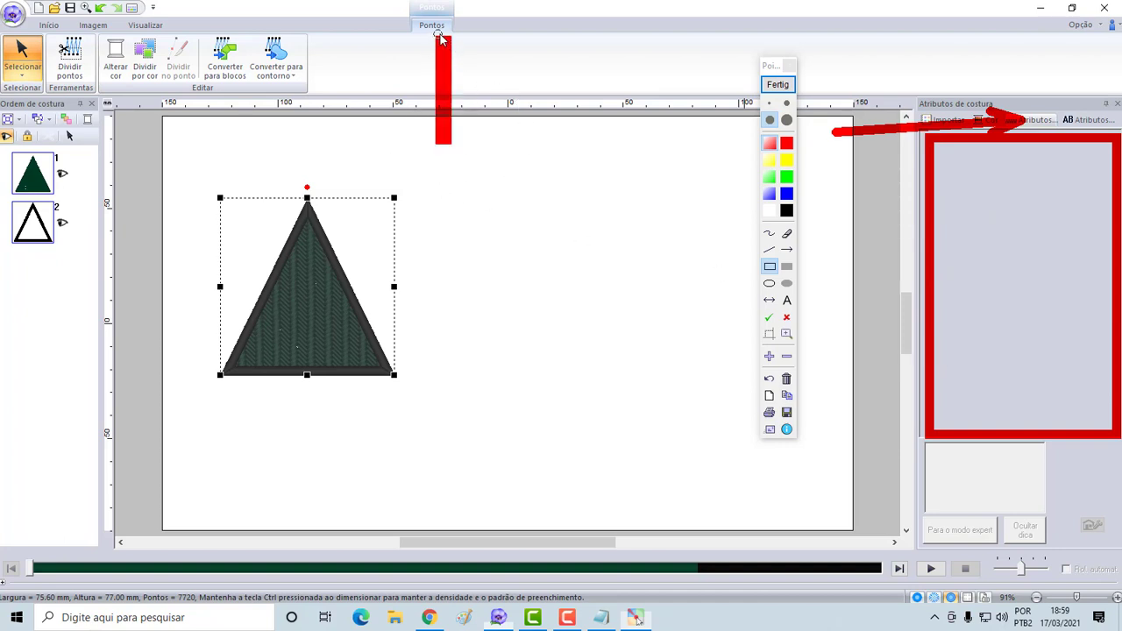
pyautogui.moveTo(345, 24)
pyautogui.mouseDown()
pyautogui.moveTo(240, 106)
pyautogui.moveTo(38, 107)
pyautogui.mouseUp()
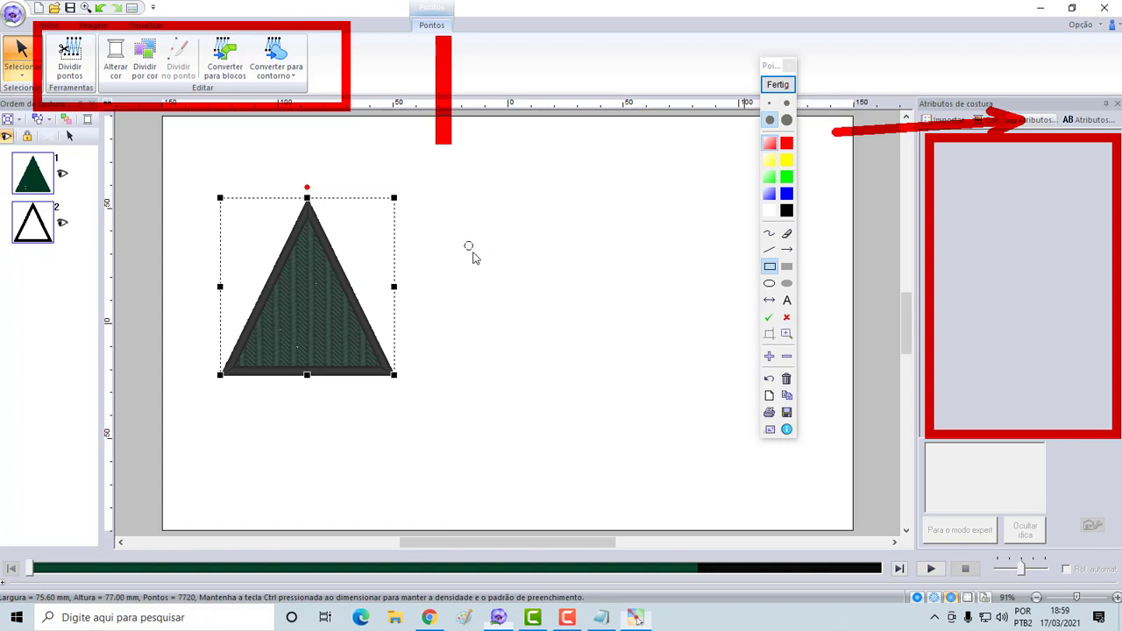
pyautogui.click(777, 84)
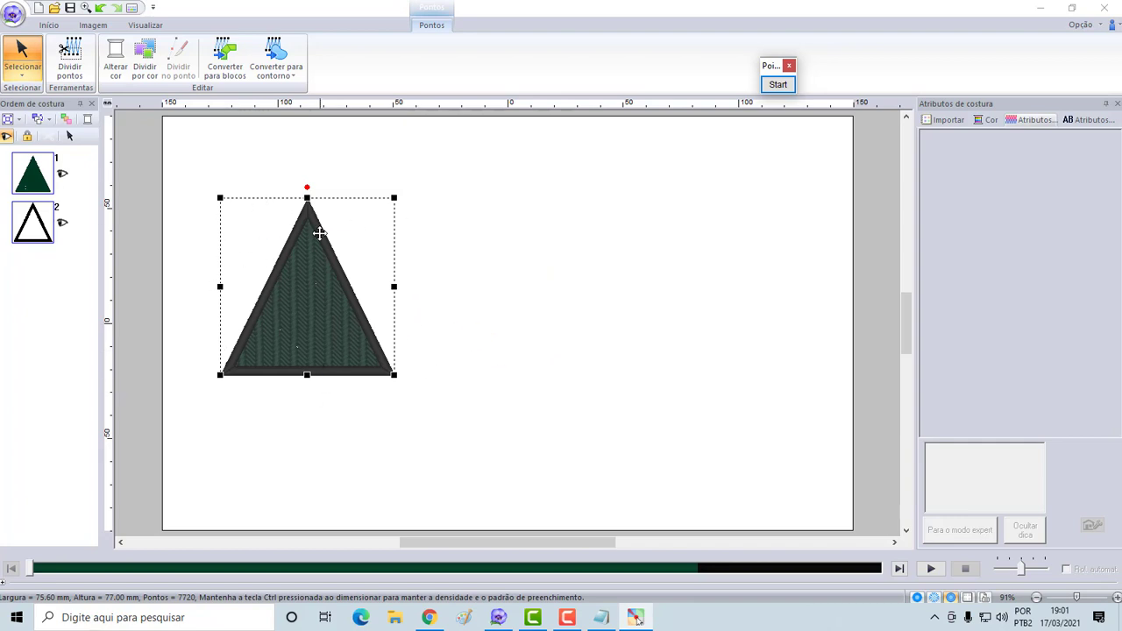
# Reselect the converted triangle and examine its sewing attributes and stitch editing tools.
pyautogui.click(476, 237)
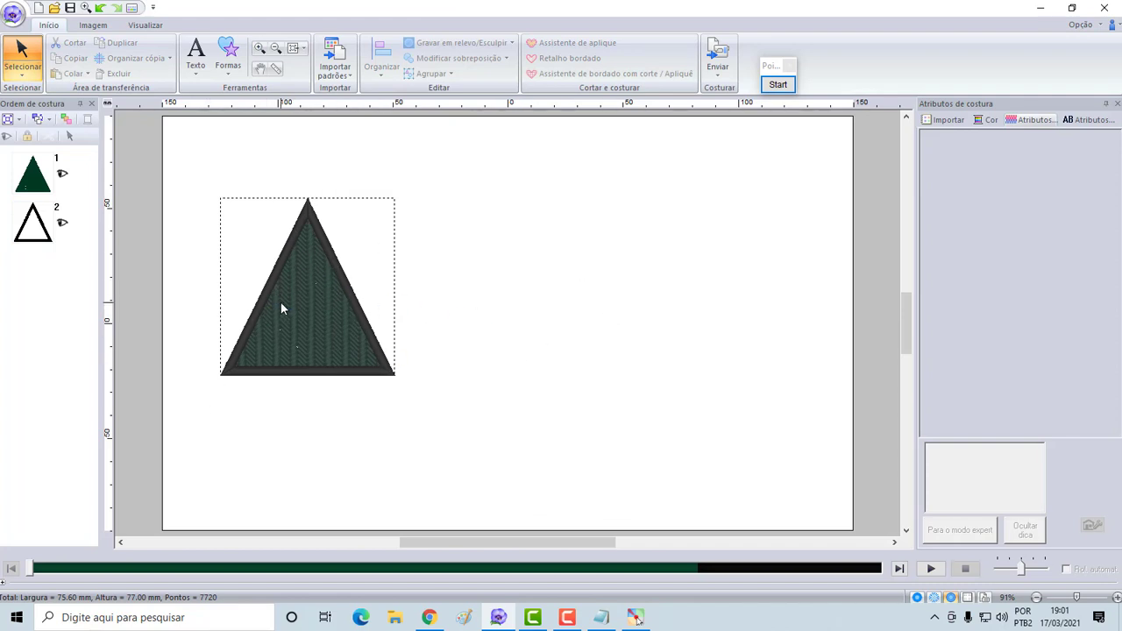
pyautogui.click(363, 322)
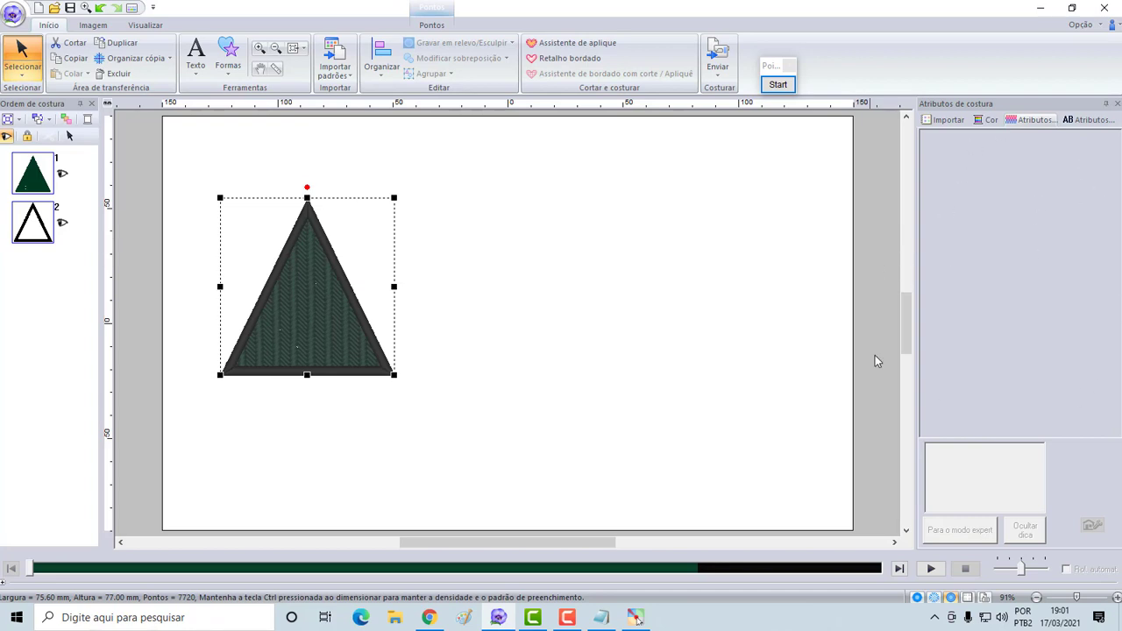
pyautogui.click(477, 312)
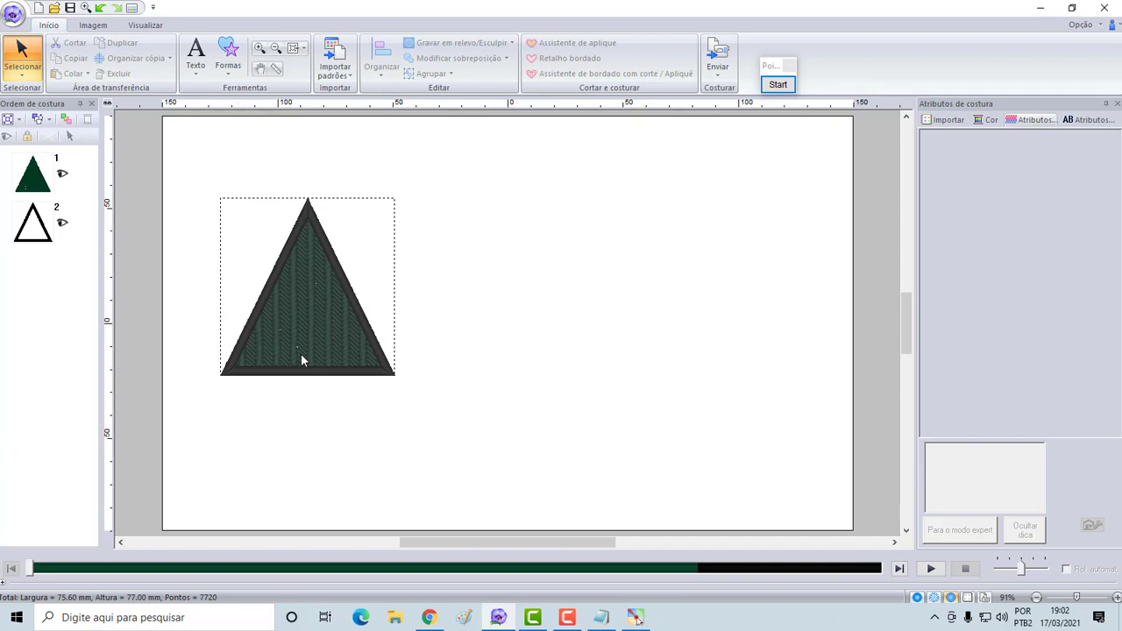
pyautogui.click(314, 319)
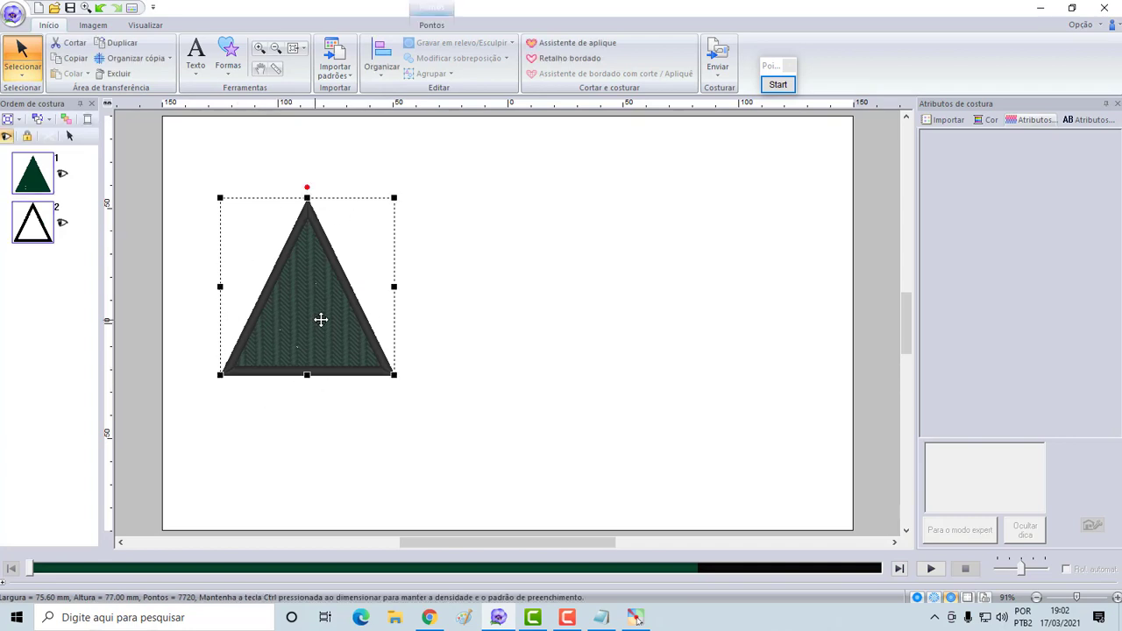
pyautogui.click(432, 26)
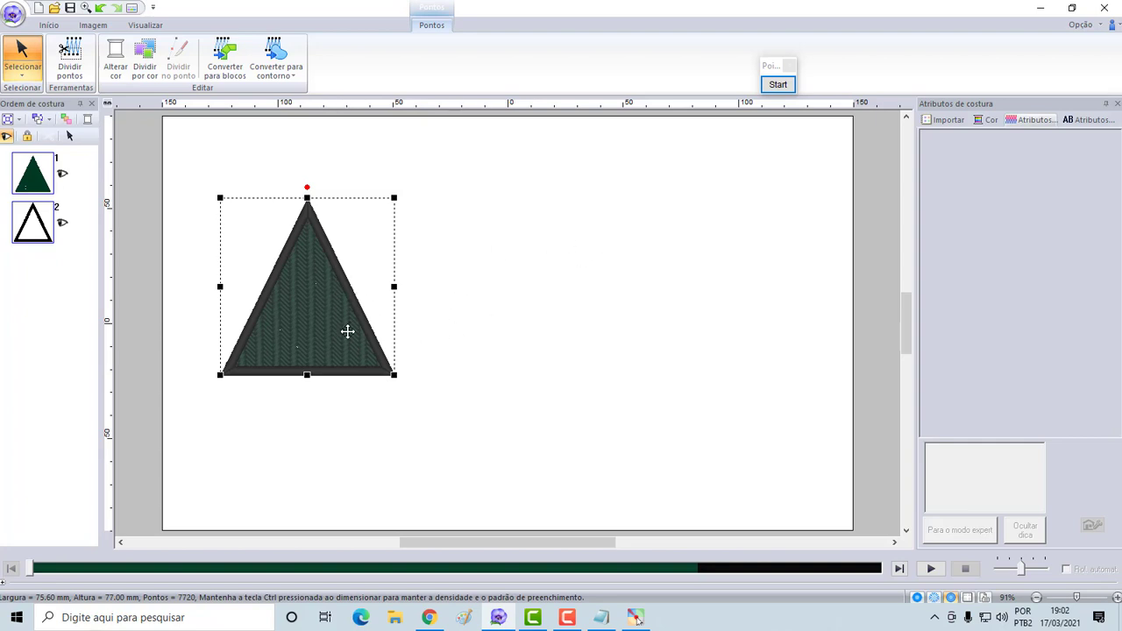
# Delete the converted triangle and import the sunflower no20_2.pes from the Floral1 design category near the centre of the page.
pyautogui.moveTo(311, 303); pyautogui.dragTo(494, 286)
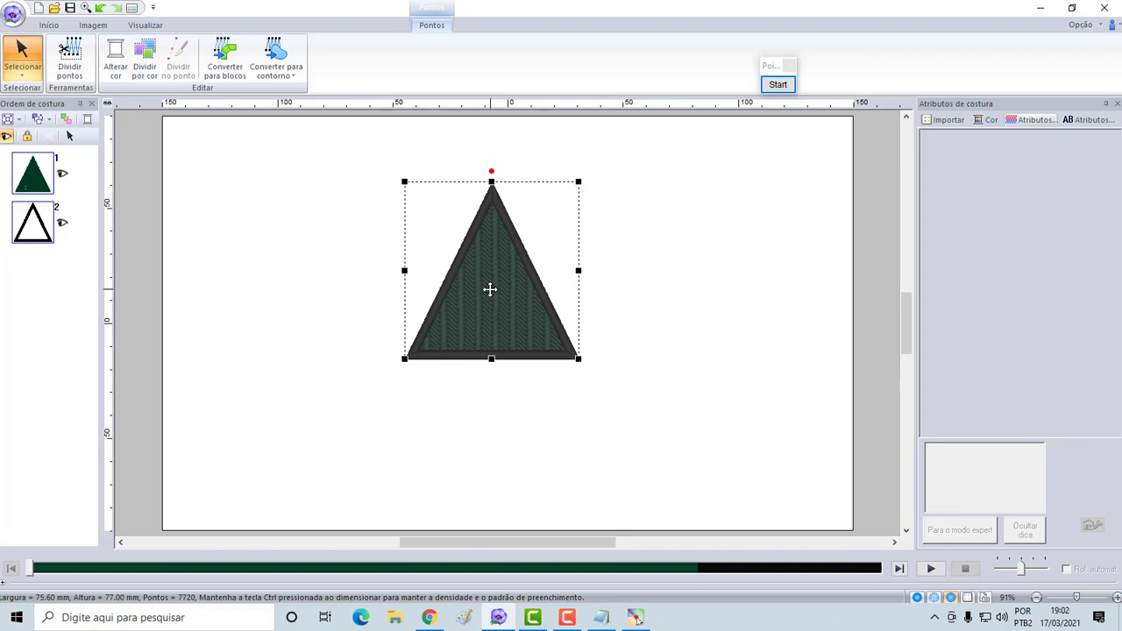
pyautogui.press('Delete')
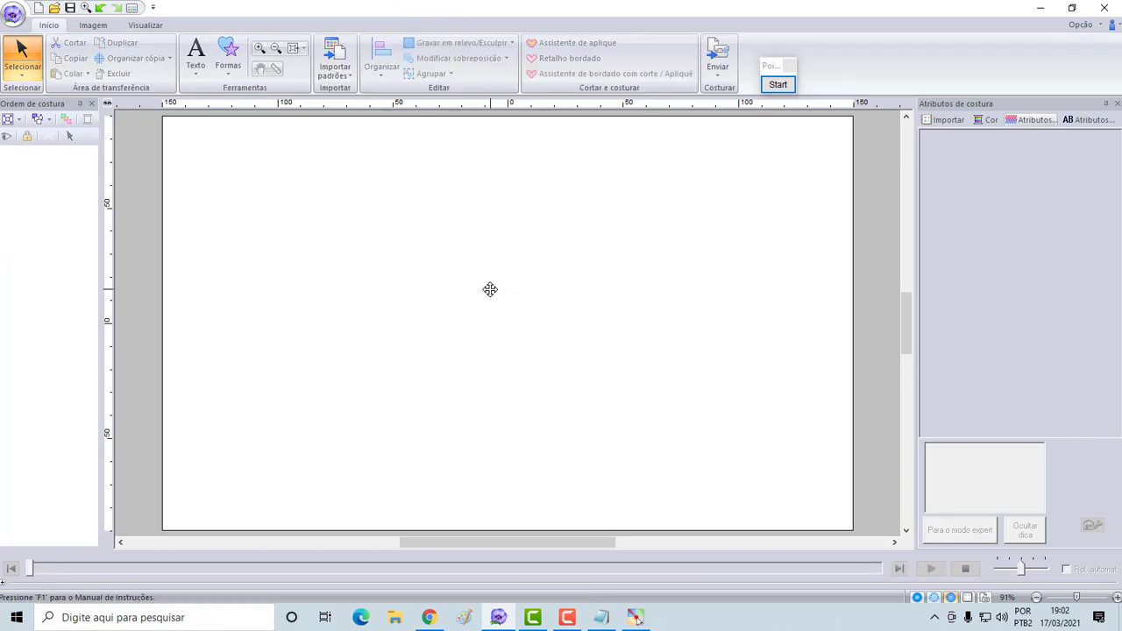
pyautogui.click(953, 120)
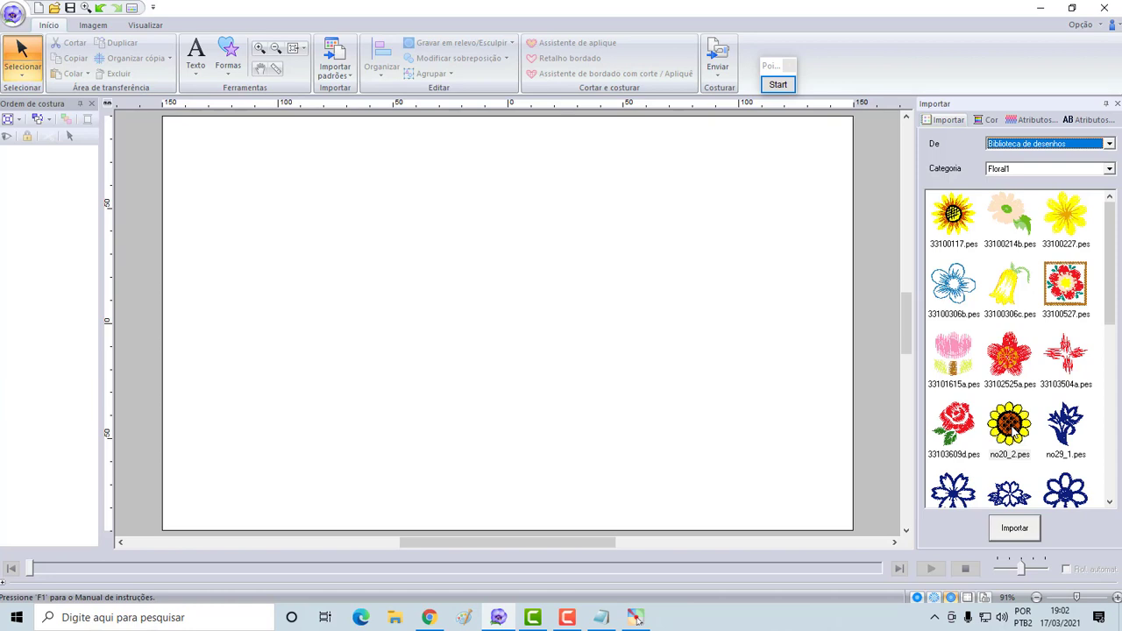
pyautogui.moveTo(1012, 434); pyautogui.dragTo(518, 306)
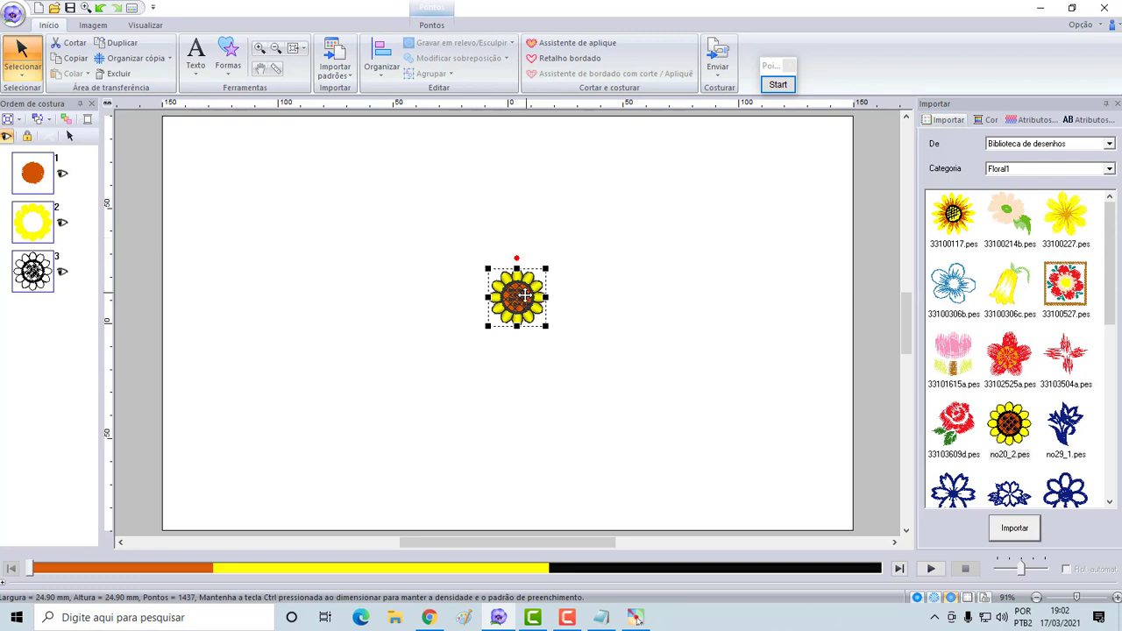
pyautogui.click(578, 340)
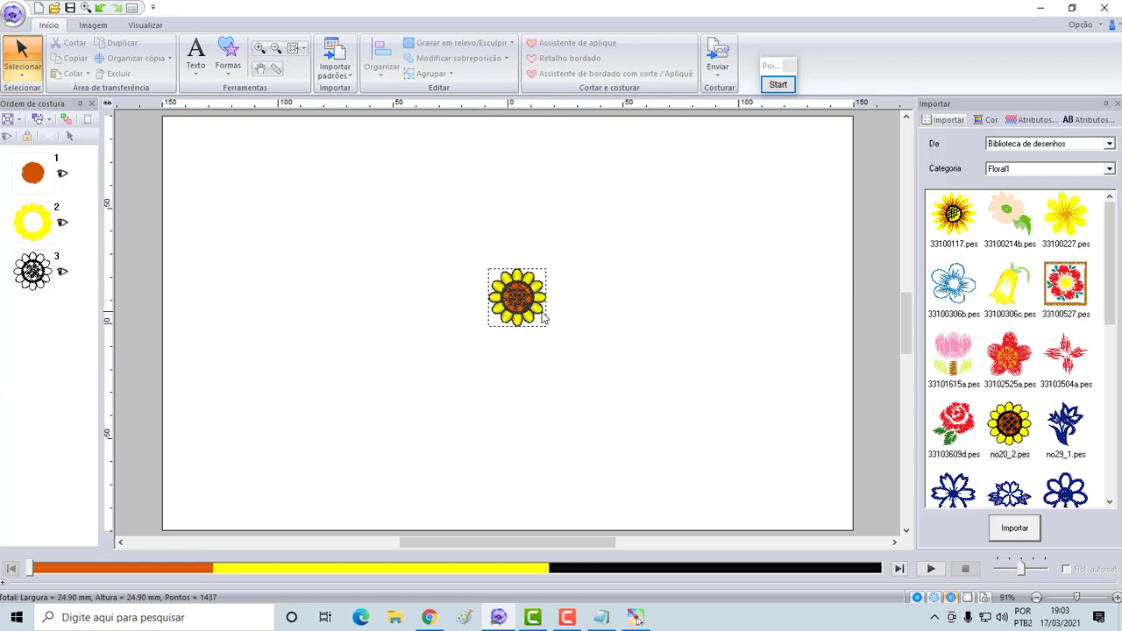
pyautogui.click(518, 308)
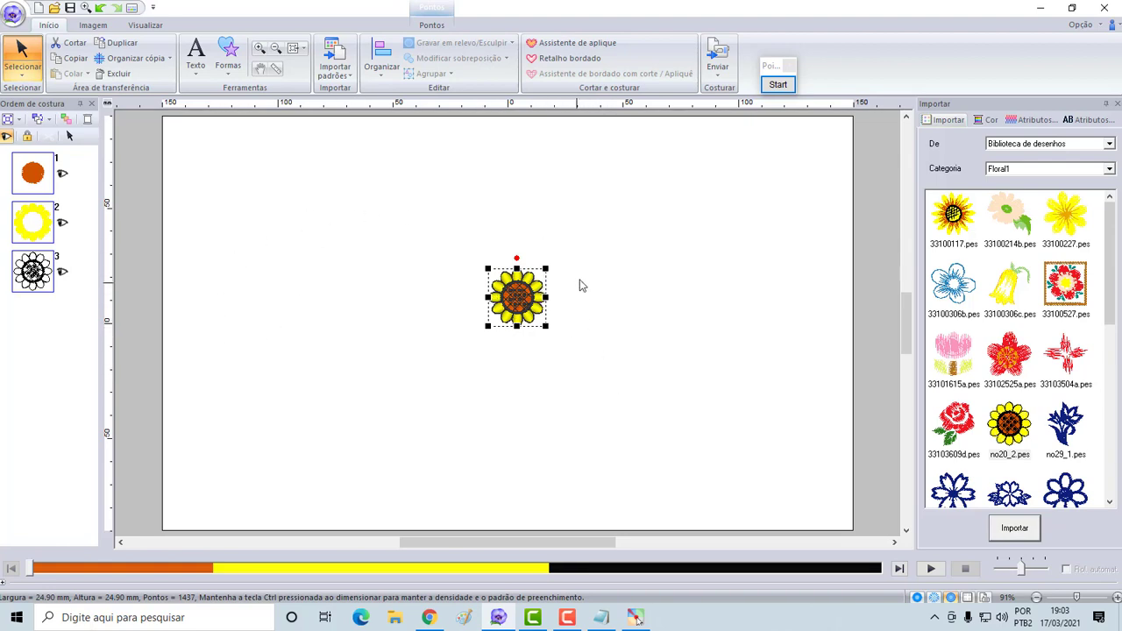
pyautogui.click(839, 180)
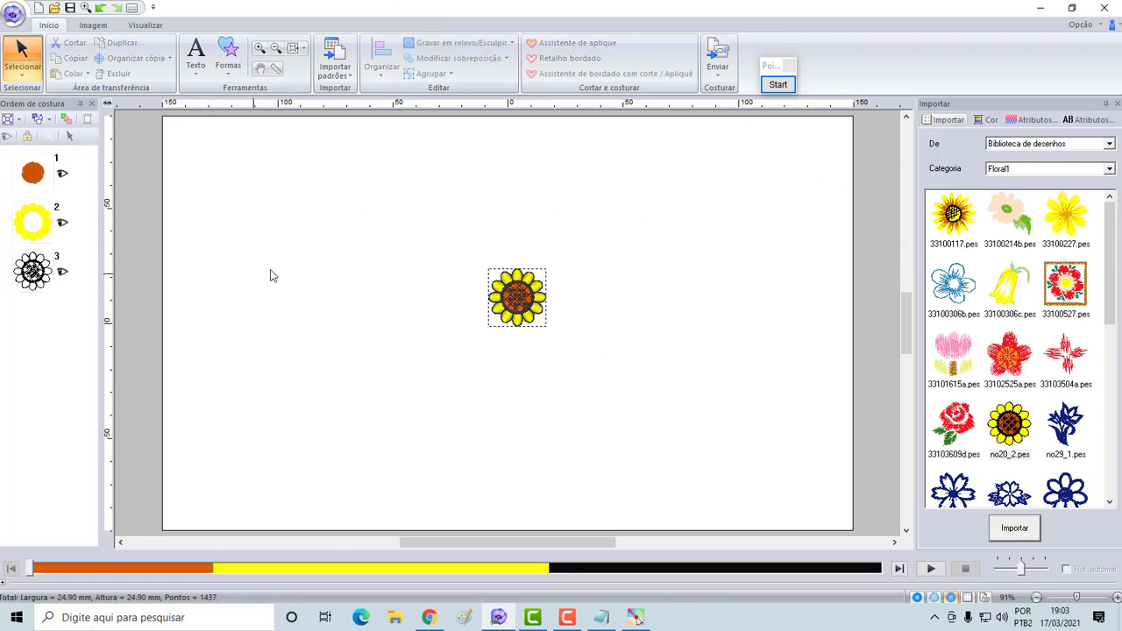
# Recolour the sunflower's yellow petals with the Brother Embroidery thread 030 Vermillion.
pyautogui.click(47, 226)
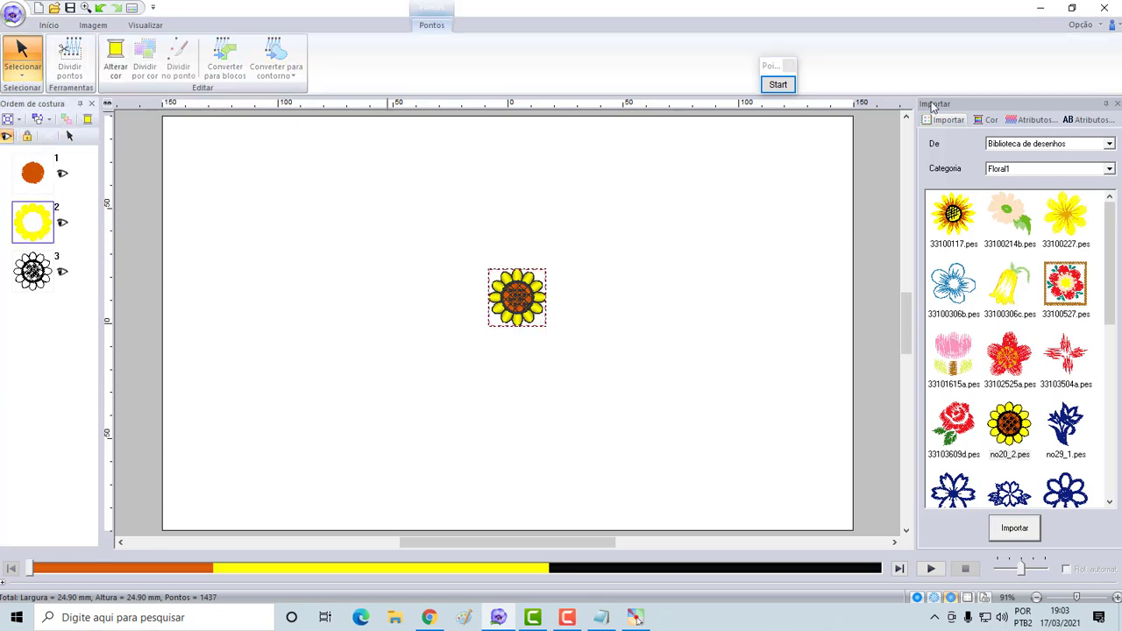
pyautogui.click(989, 121)
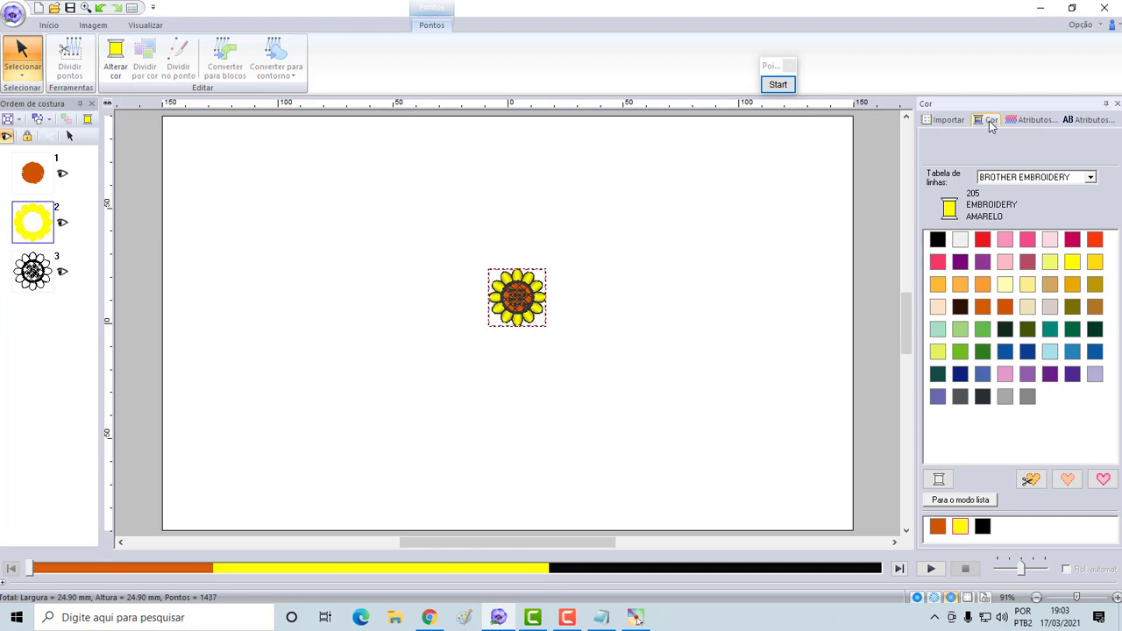
pyautogui.click(122, 66)
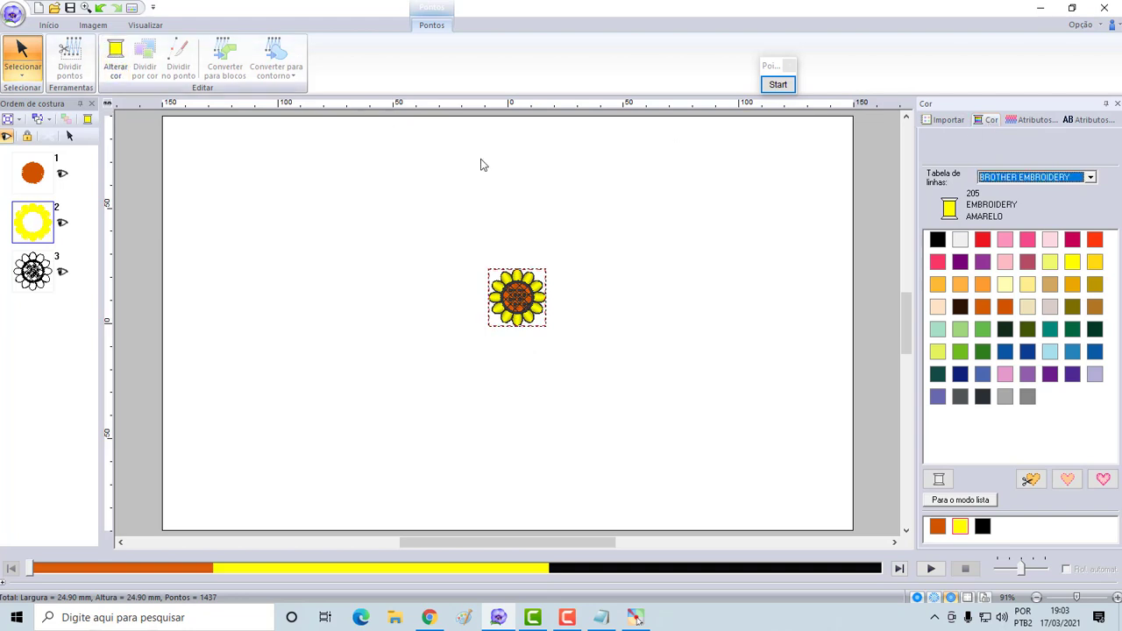
pyautogui.click(1095, 239)
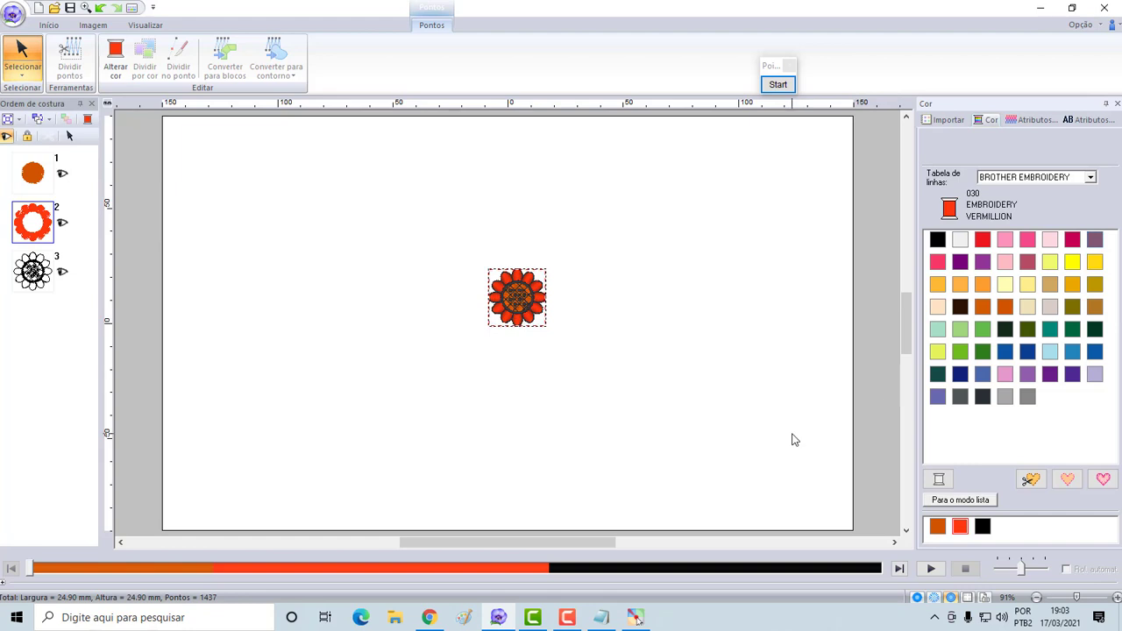
# Recolour the centre of the flower with thread 205 Amarelo and deselect it.
pyautogui.click(32, 175)
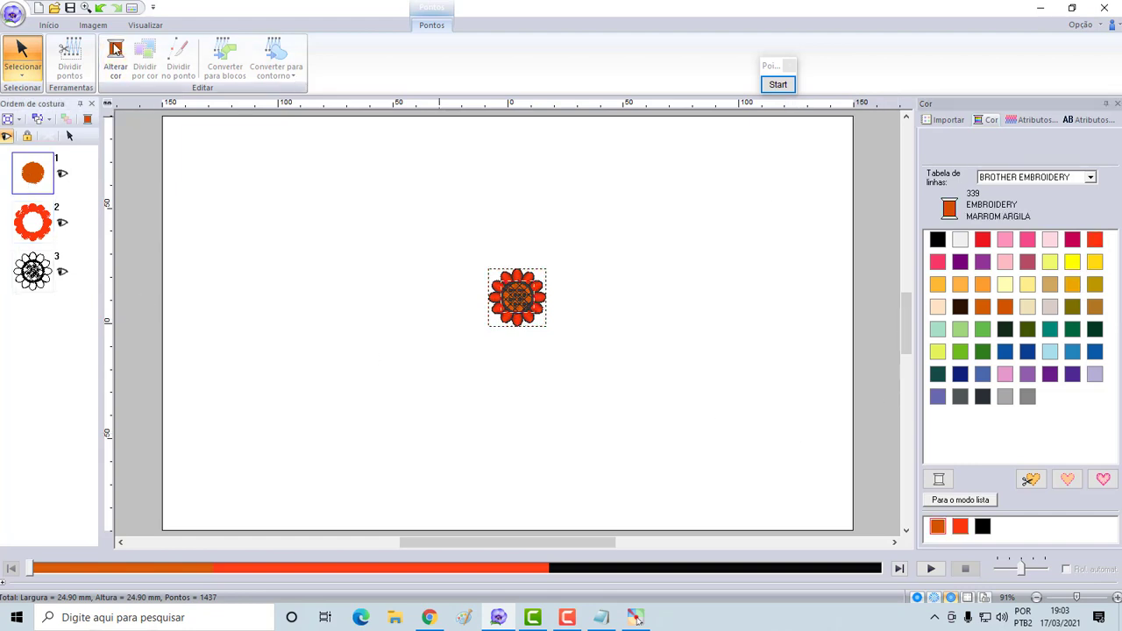
pyautogui.click(115, 48)
pyautogui.click(1073, 263)
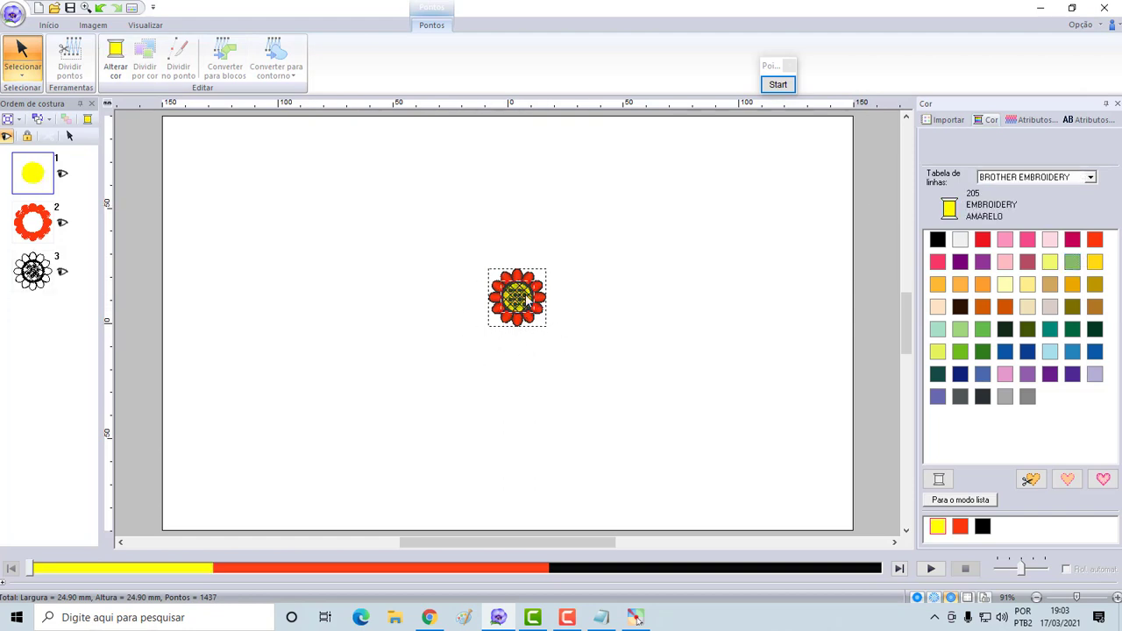
pyautogui.click(622, 305)
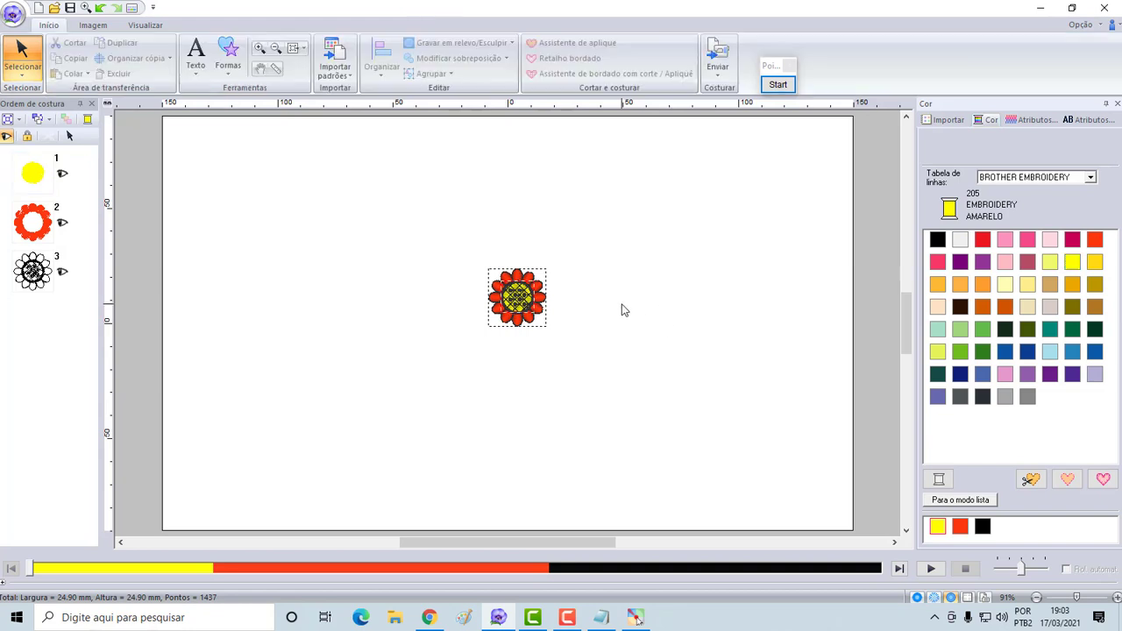
# Select the whole flower, display its stitch editing tools and sewing attributes, and move it slightly right and down.
pyautogui.click(260, 51)
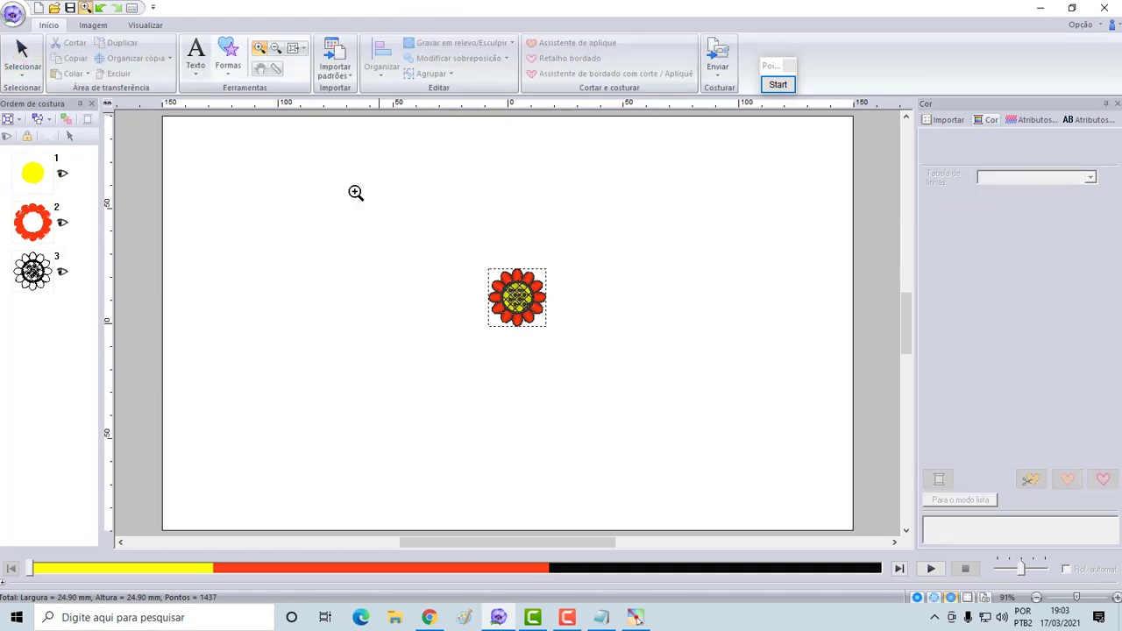
pyautogui.moveTo(398, 205); pyautogui.dragTo(672, 415)
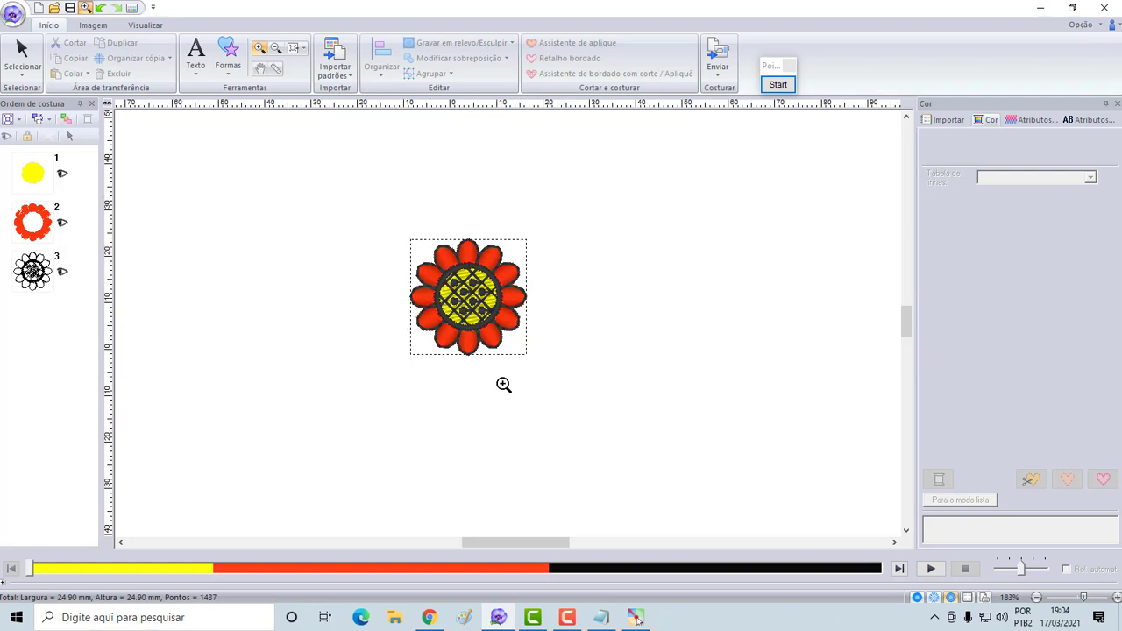
pyautogui.click(20, 46)
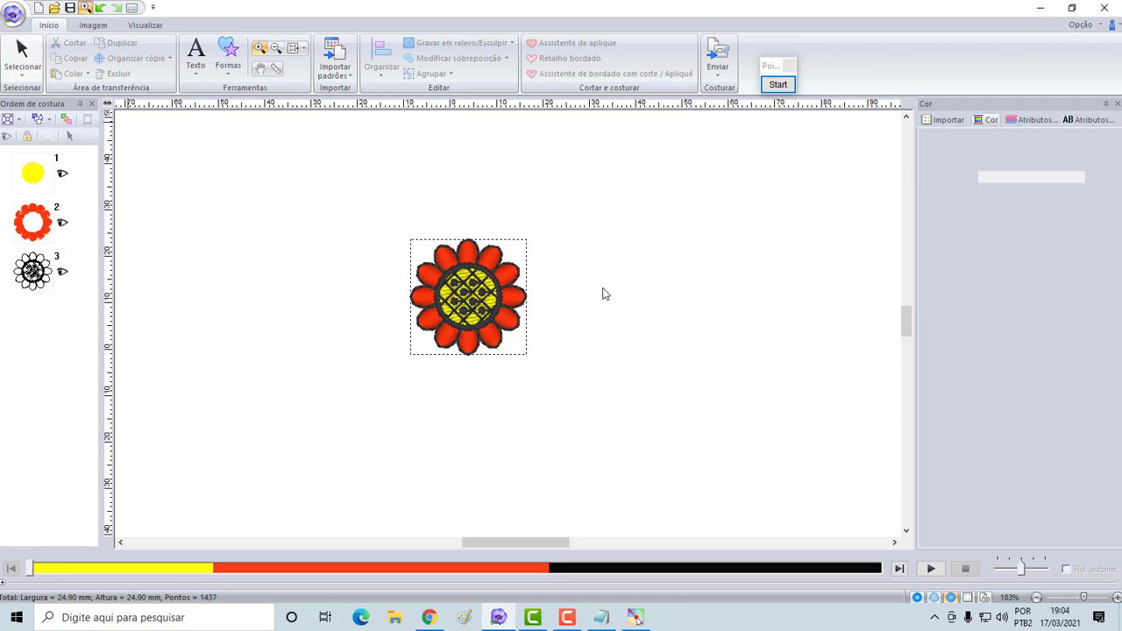
pyautogui.click(490, 294)
pyautogui.click(431, 28)
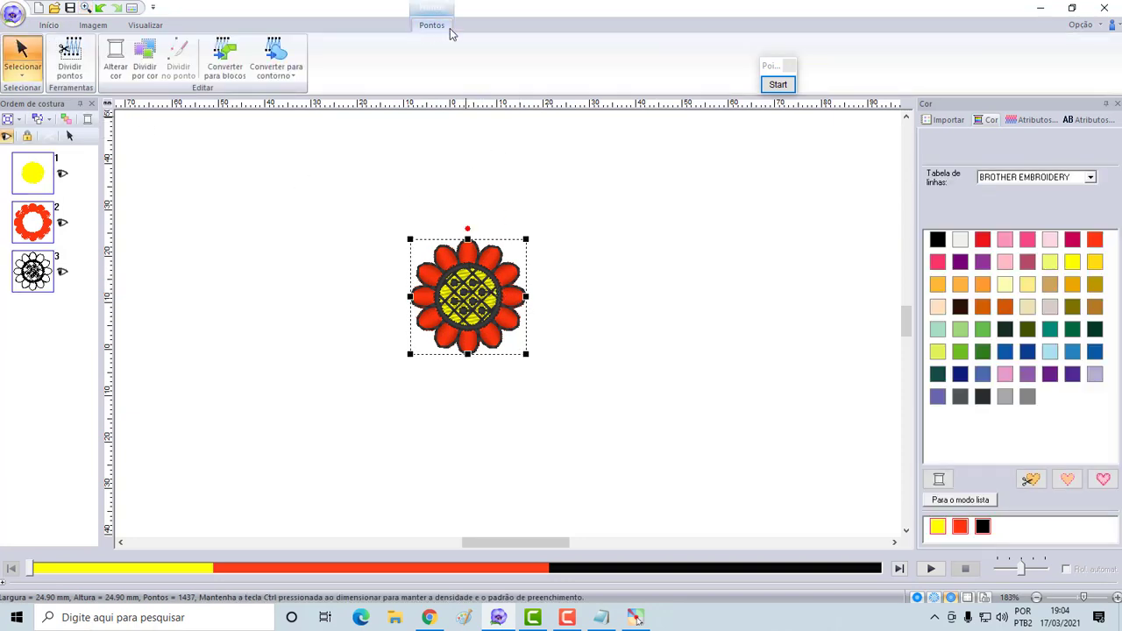
pyautogui.click(1031, 118)
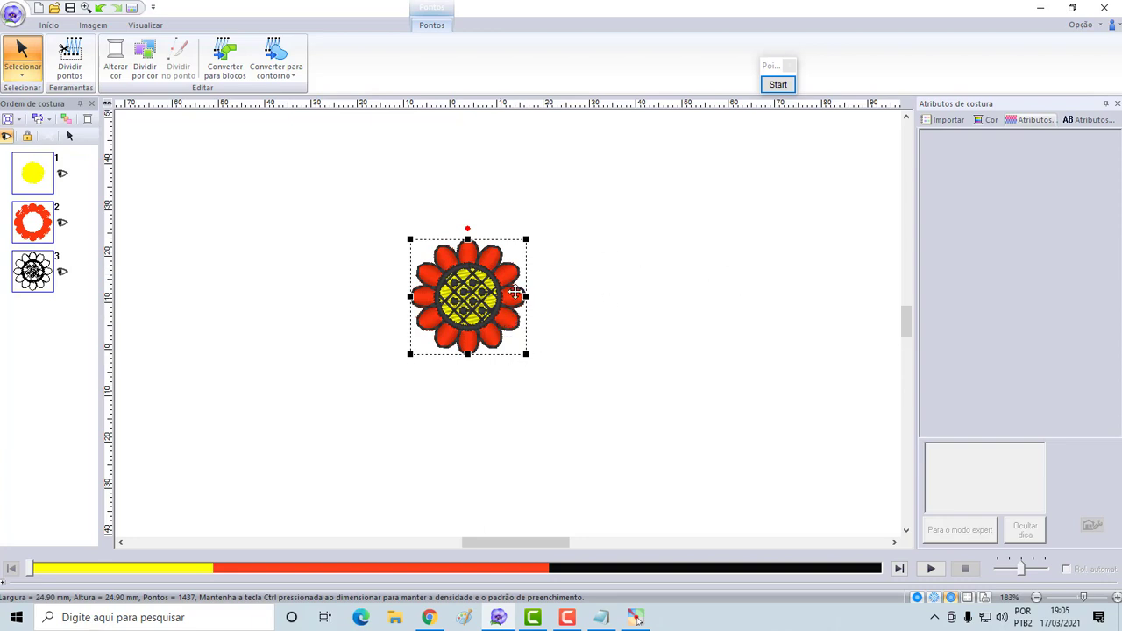
pyautogui.moveTo(485, 294); pyautogui.dragTo(525, 302)
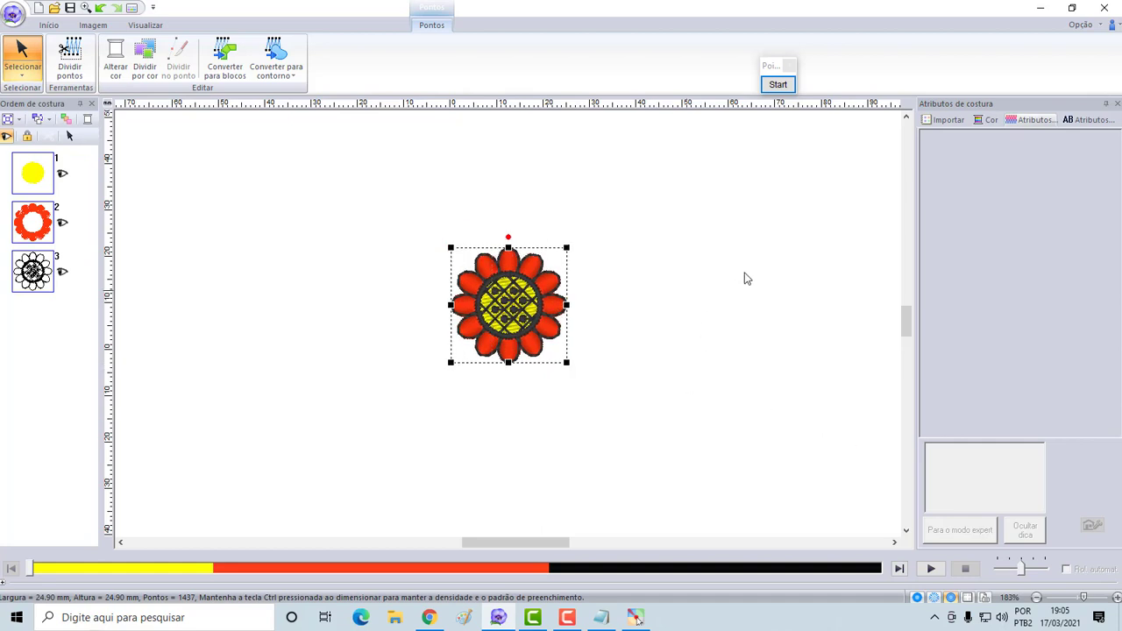
# Point out the flower's stitch count with a temporary red arrow from the screen annotation tool, and end the annotation.
pyautogui.click(777, 85)
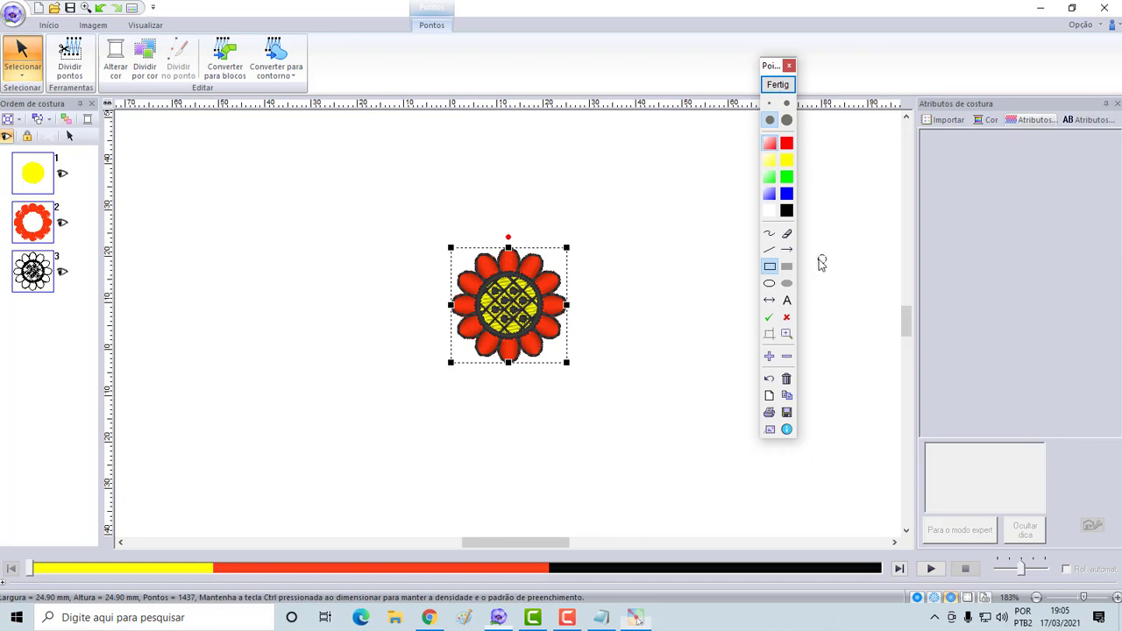
pyautogui.click(787, 250)
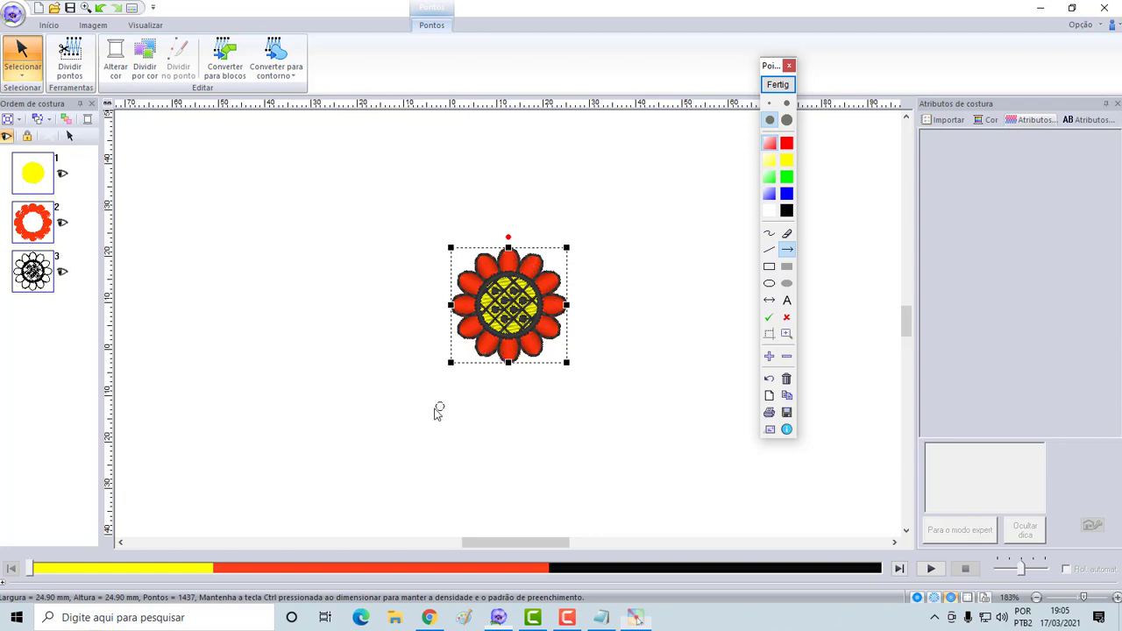
pyautogui.moveTo(401, 419)
pyautogui.mouseDown()
pyautogui.moveTo(216, 540)
pyautogui.moveTo(195, 587)
pyautogui.mouseUp()
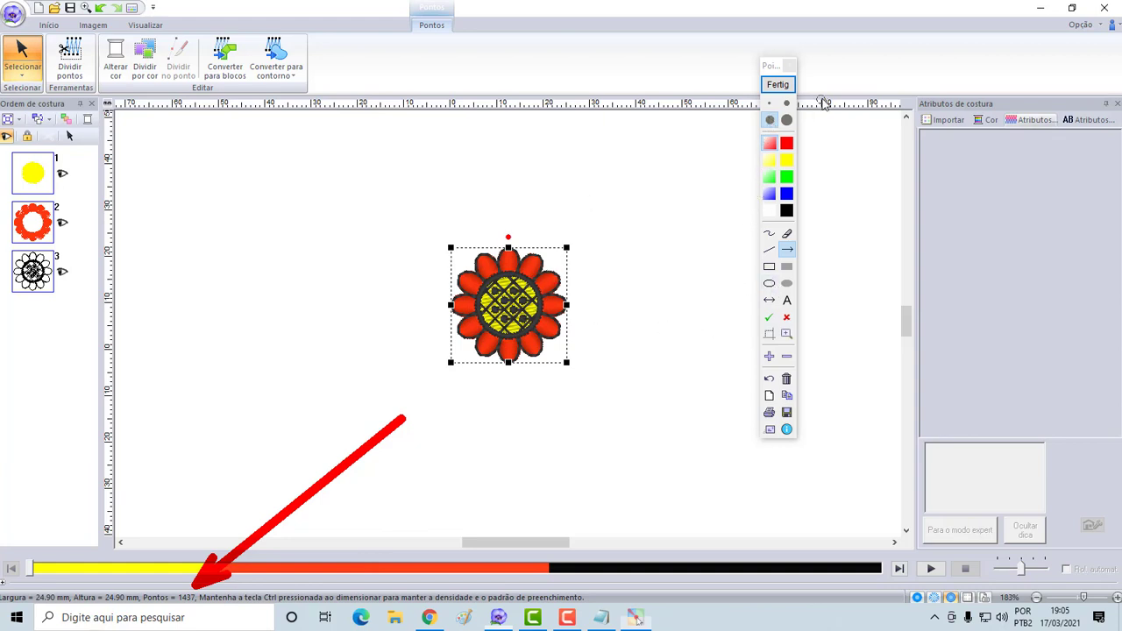
pyautogui.click(777, 85)
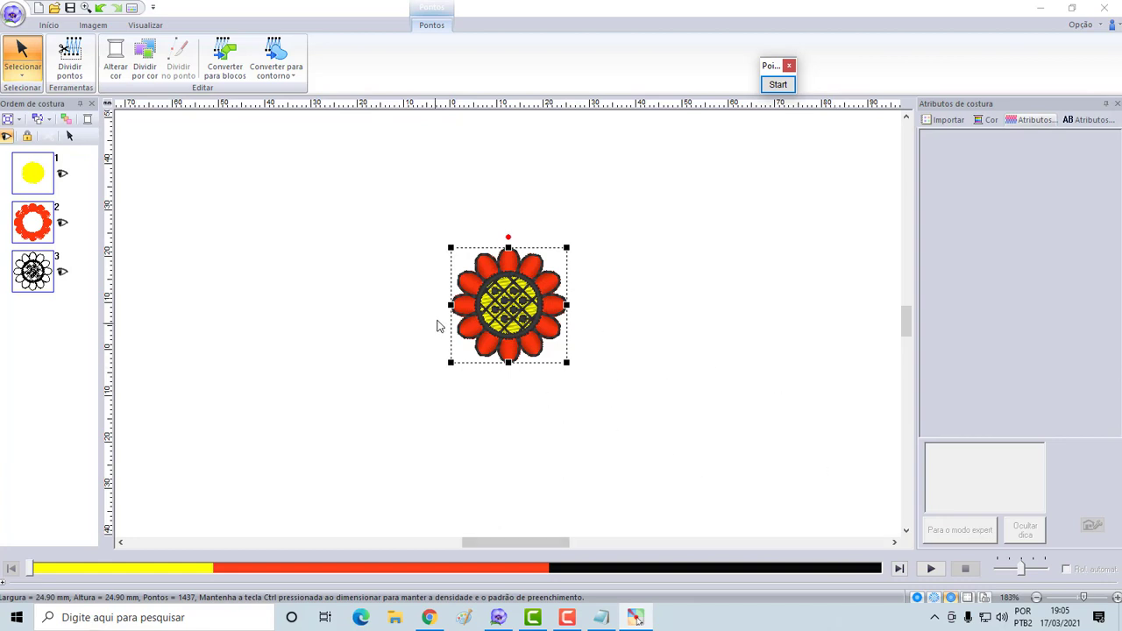
# Enlarge the flower proportionally to about 61 mm square without density compensation and move it back toward the page centre.
pyautogui.click(26, 61)
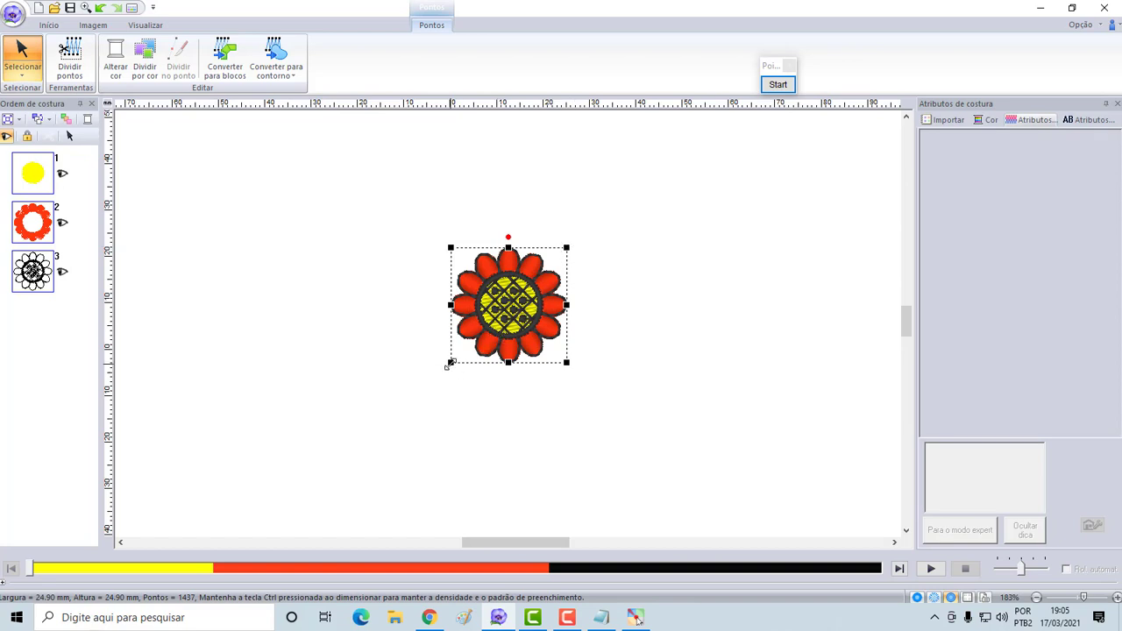
pyautogui.moveTo(447, 366); pyautogui.dragTo(213, 532)
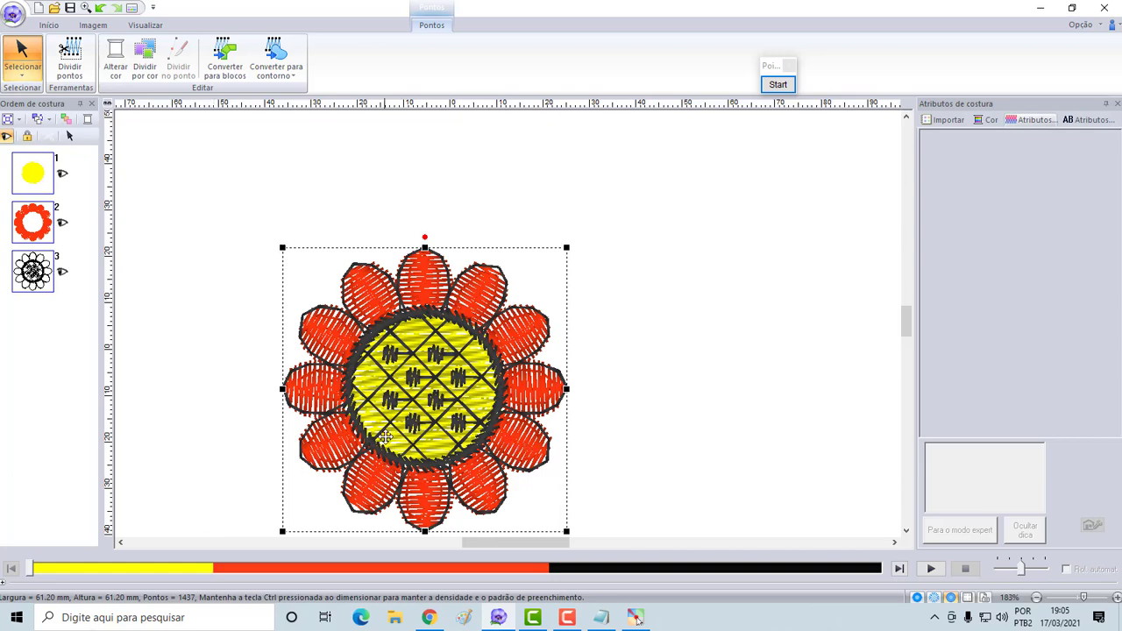
pyautogui.moveTo(422, 413); pyautogui.dragTo(510, 329)
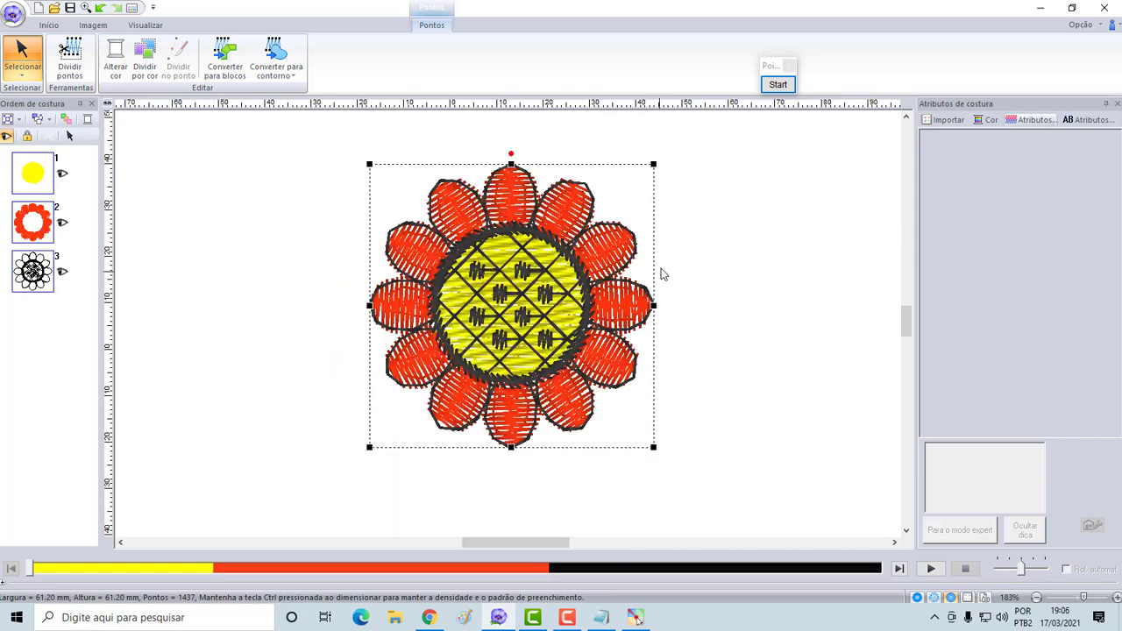
# Mark the enlarged flower's stitch count with a red annotation arrow and end the annotation.
pyautogui.click(777, 85)
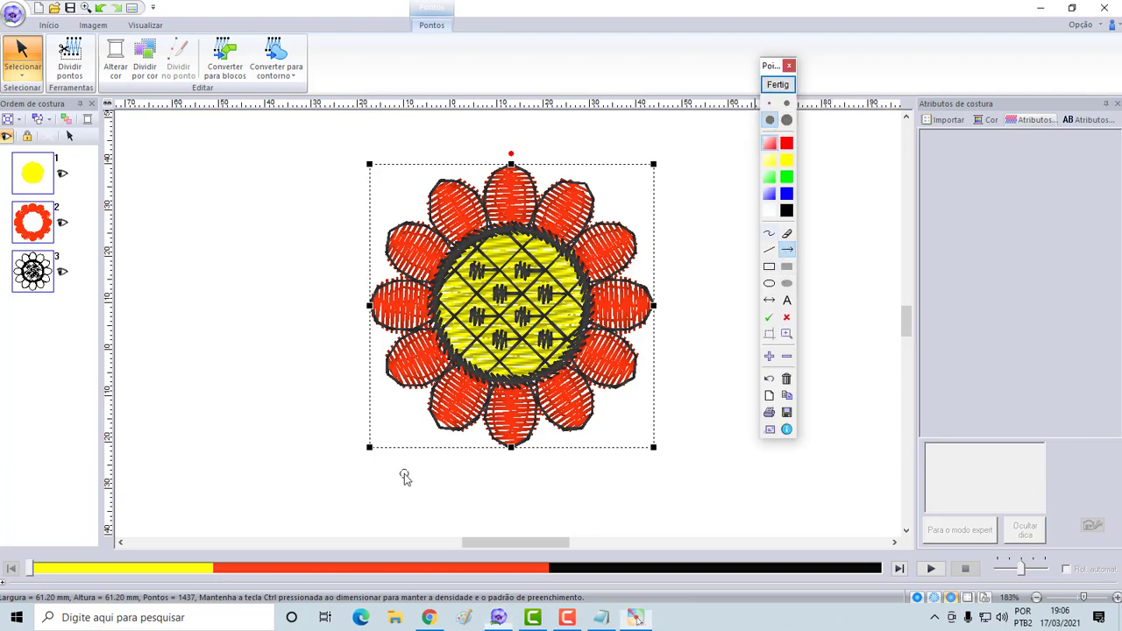
pyautogui.moveTo(402, 480); pyautogui.dragTo(215, 581)
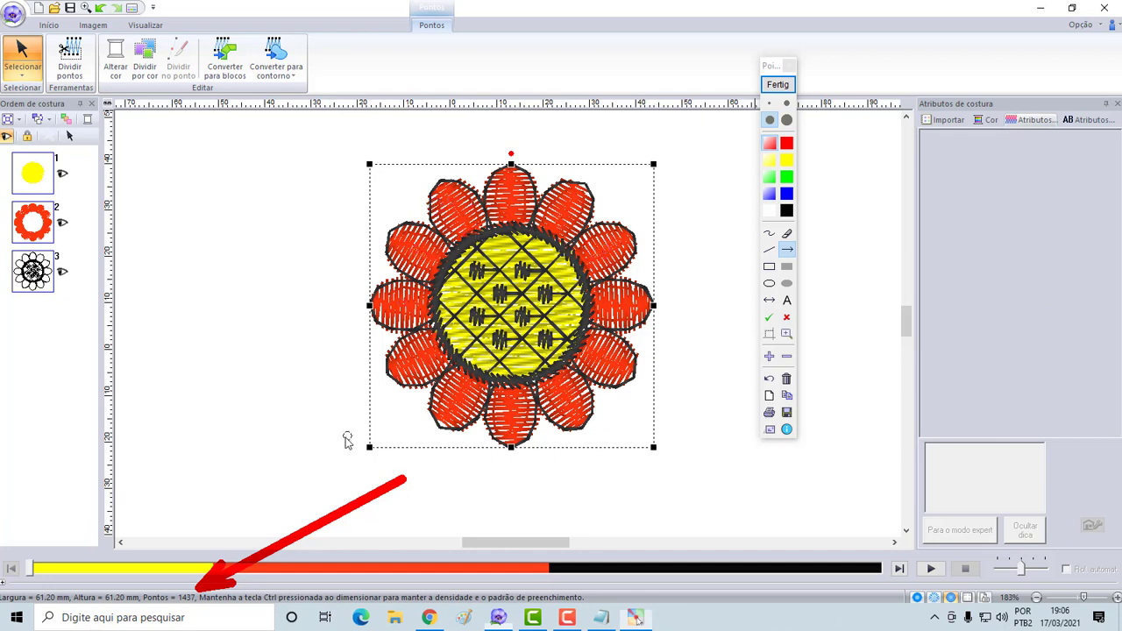
pyautogui.click(778, 84)
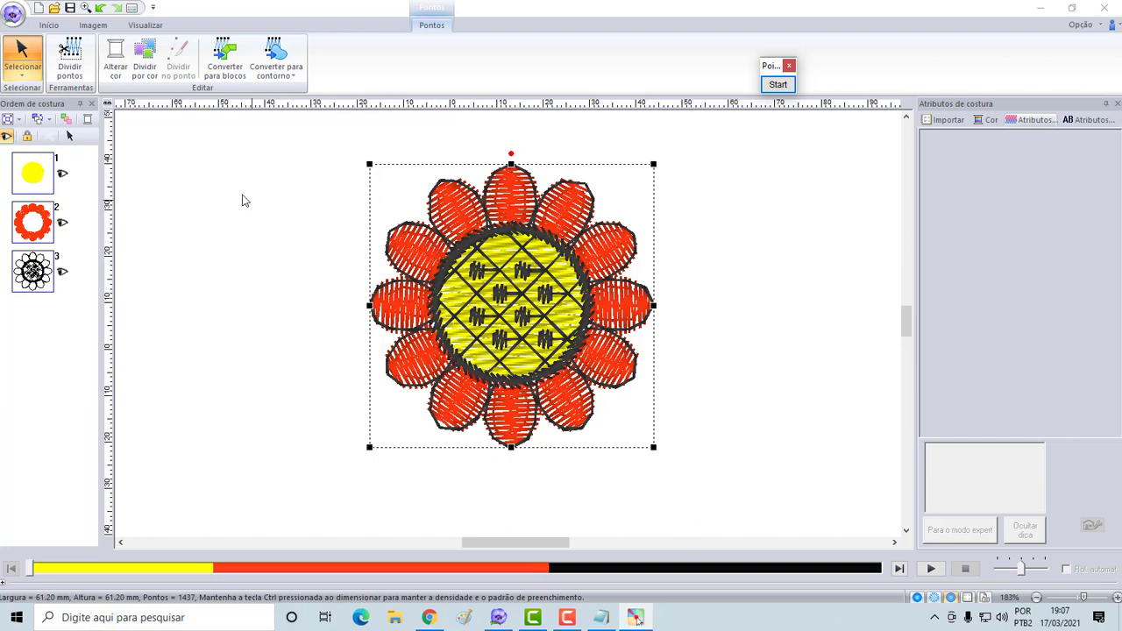
# Undo the flower's move and enlargement, and enlarge it to about 56 mm square while keeping its density and fill pattern.
pyautogui.click(100, 9)
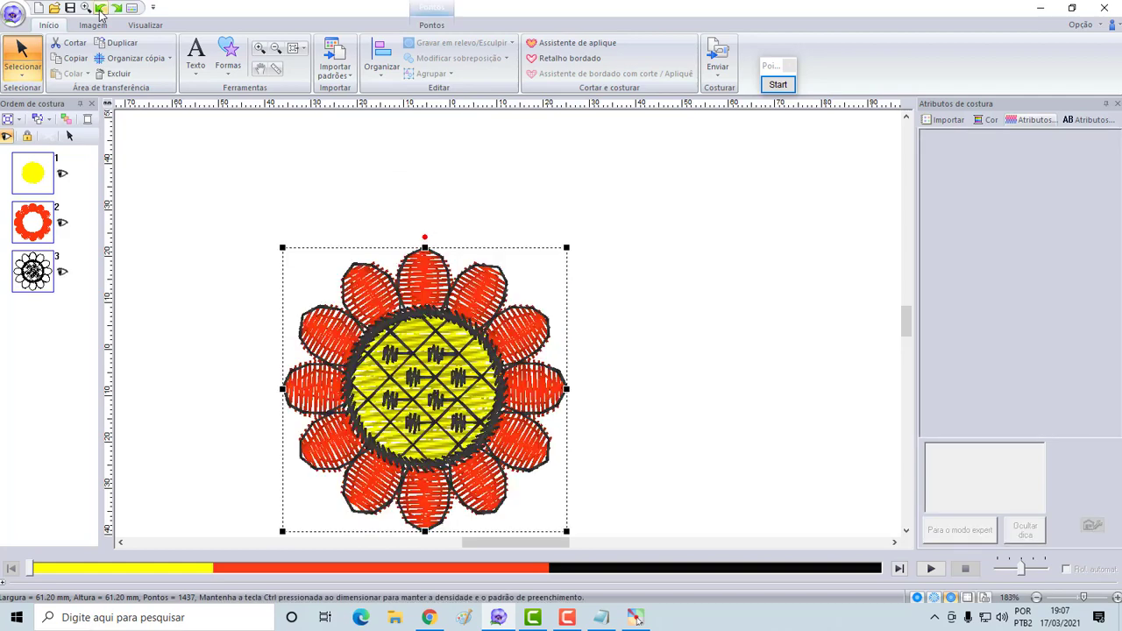
pyautogui.click(100, 8)
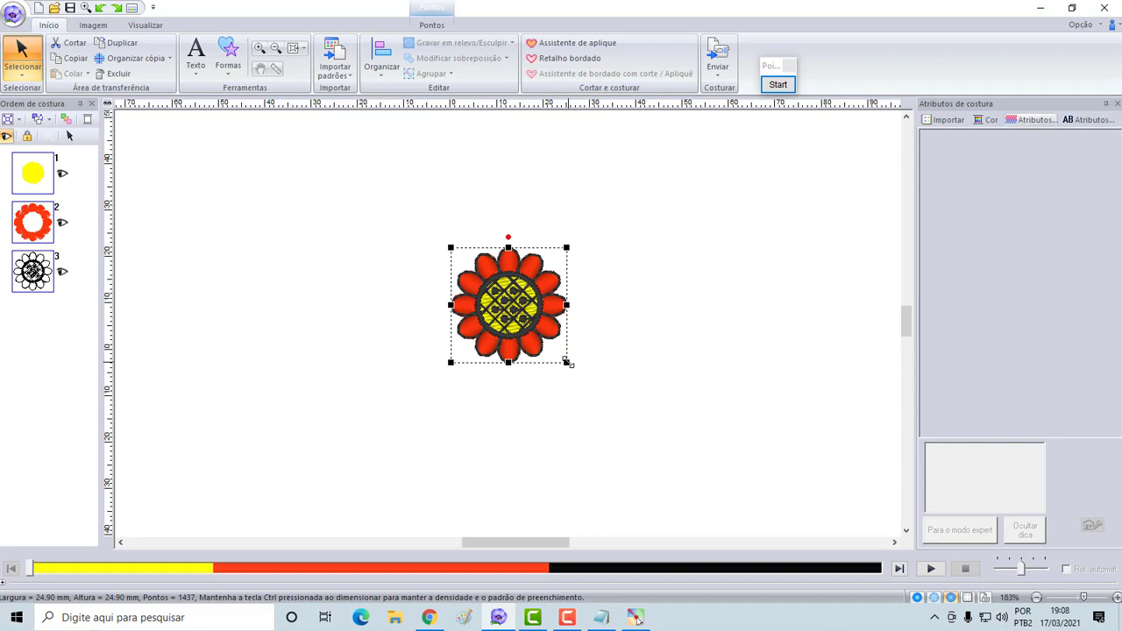
pyautogui.moveTo(566, 361); pyautogui.dragTo(710, 529)
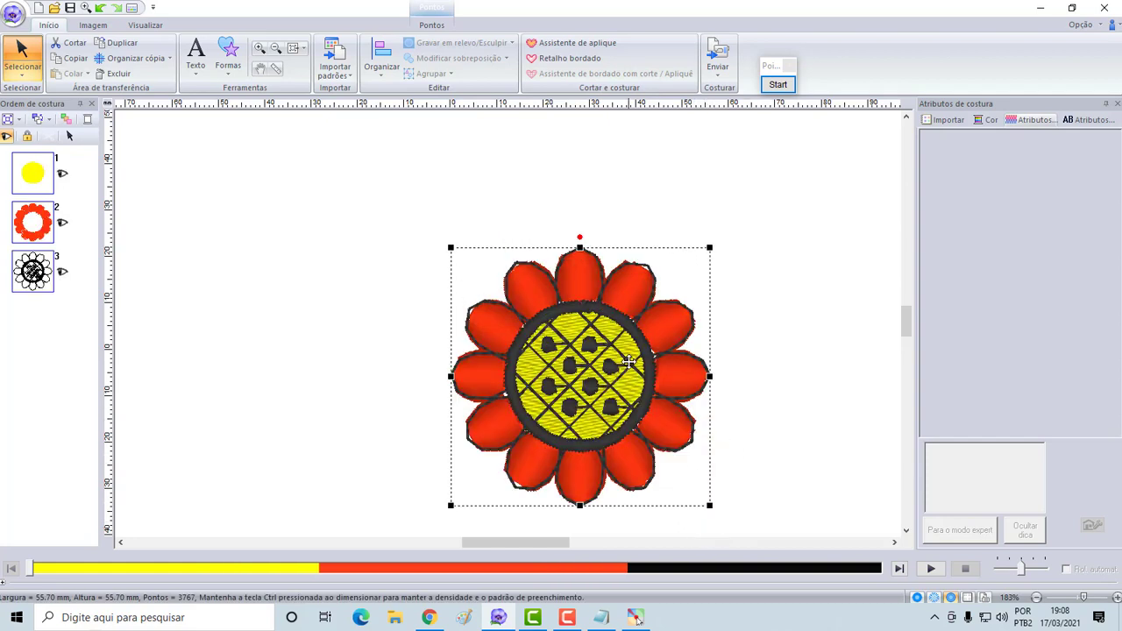
# Draw a red annotation arrow to the stitch count of the flower enlarged with constant density, and end the annotation.
pyautogui.click(780, 85)
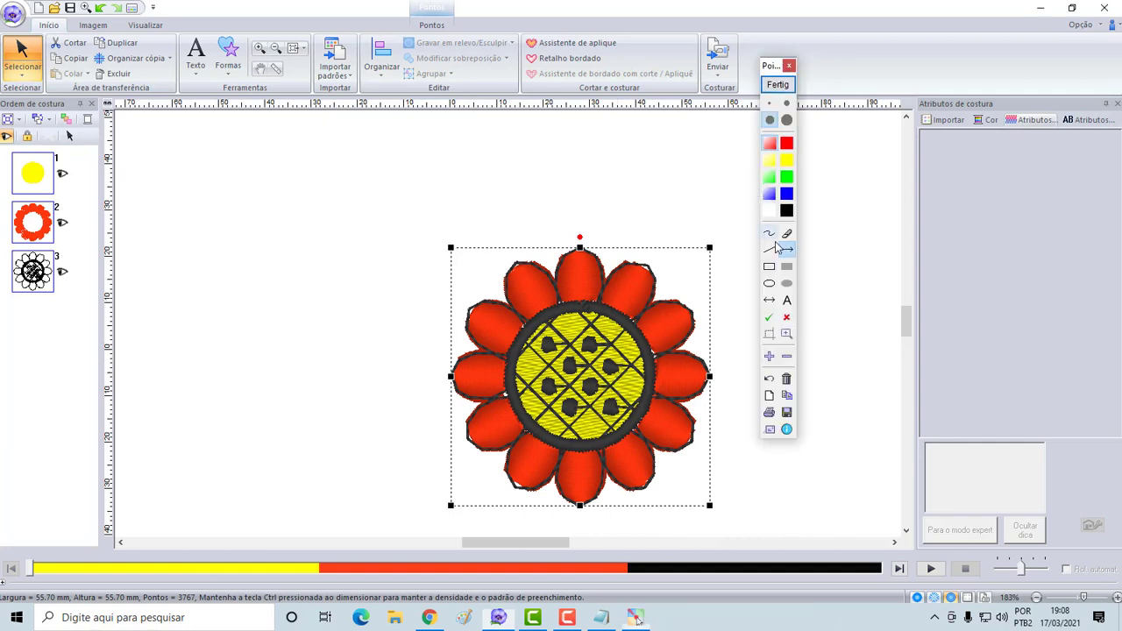
pyautogui.click(787, 250)
pyautogui.moveTo(385, 453); pyautogui.dragTo(204, 585)
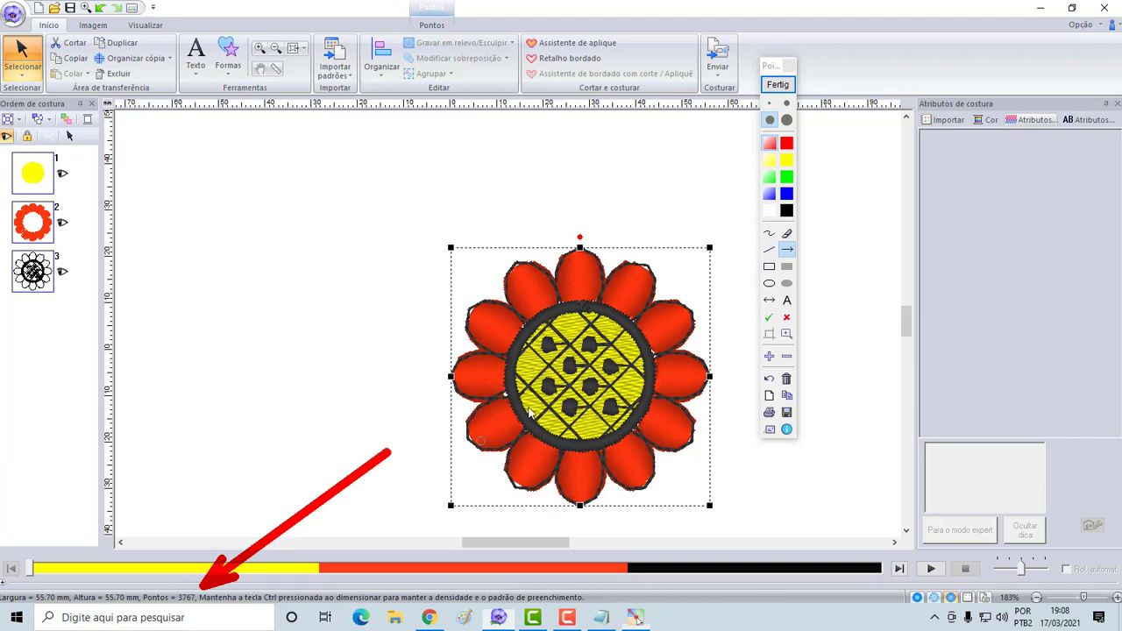
pyautogui.click(780, 85)
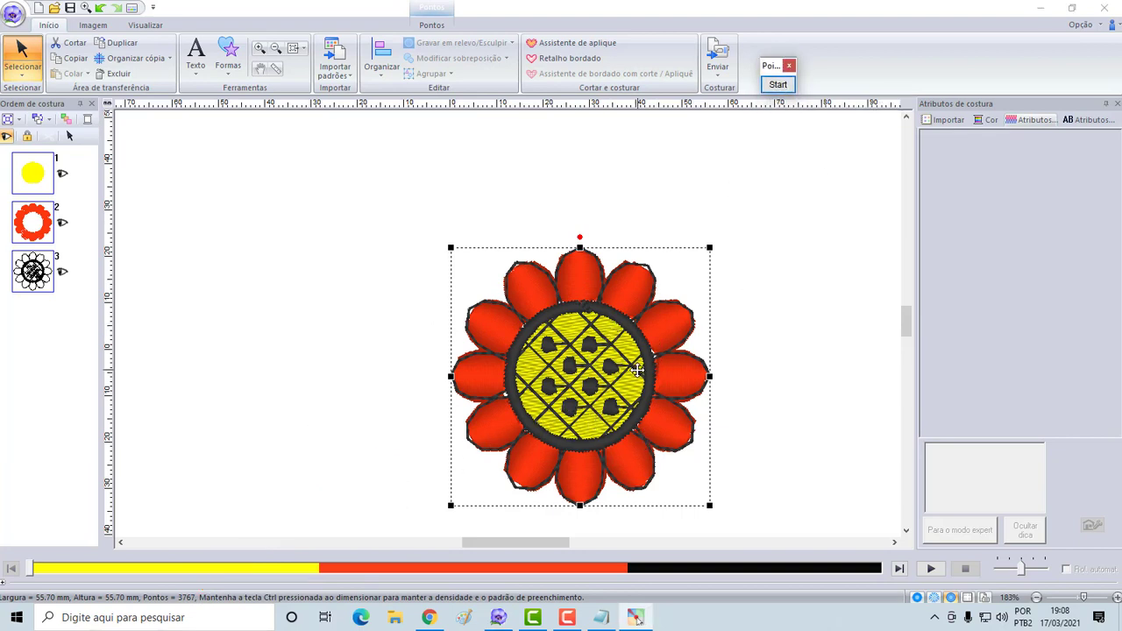
# Move the enlarged flower up and left toward the centre of the view and mark its stitch count with a red arrow.
pyautogui.moveTo(637, 369); pyautogui.dragTo(568, 284)
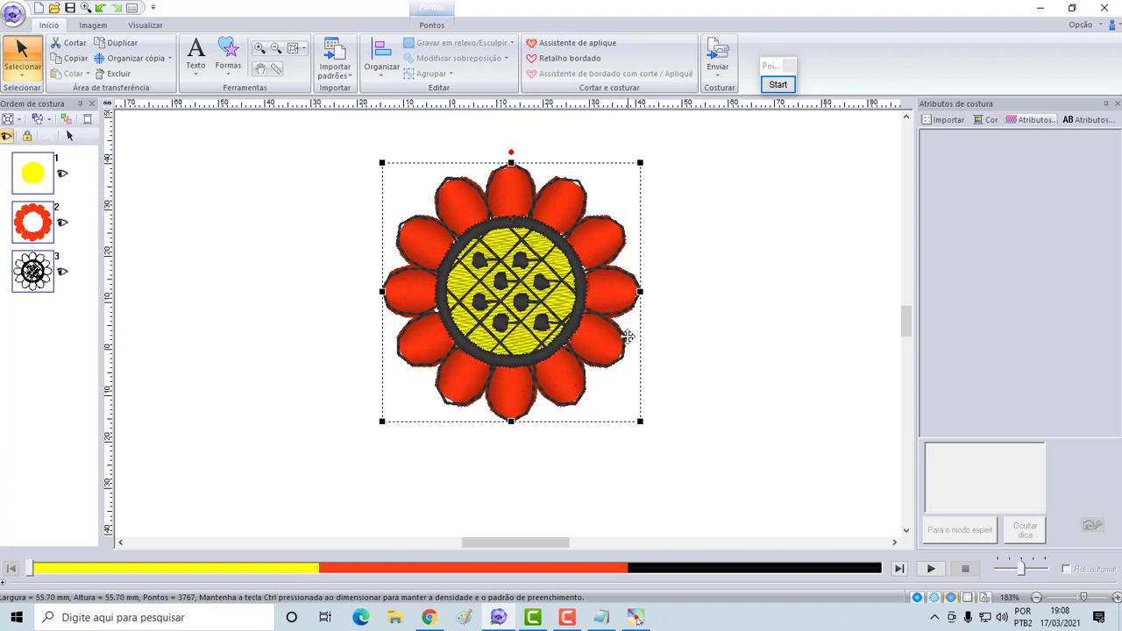
pyautogui.moveTo(594, 304); pyautogui.dragTo(629, 300)
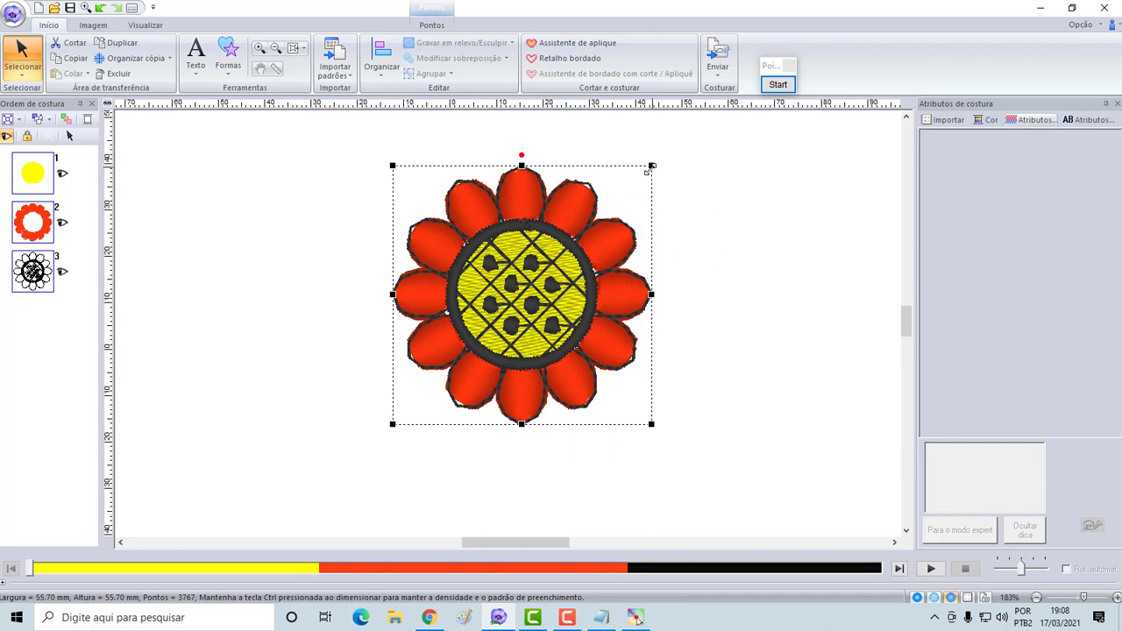
pyautogui.click(777, 84)
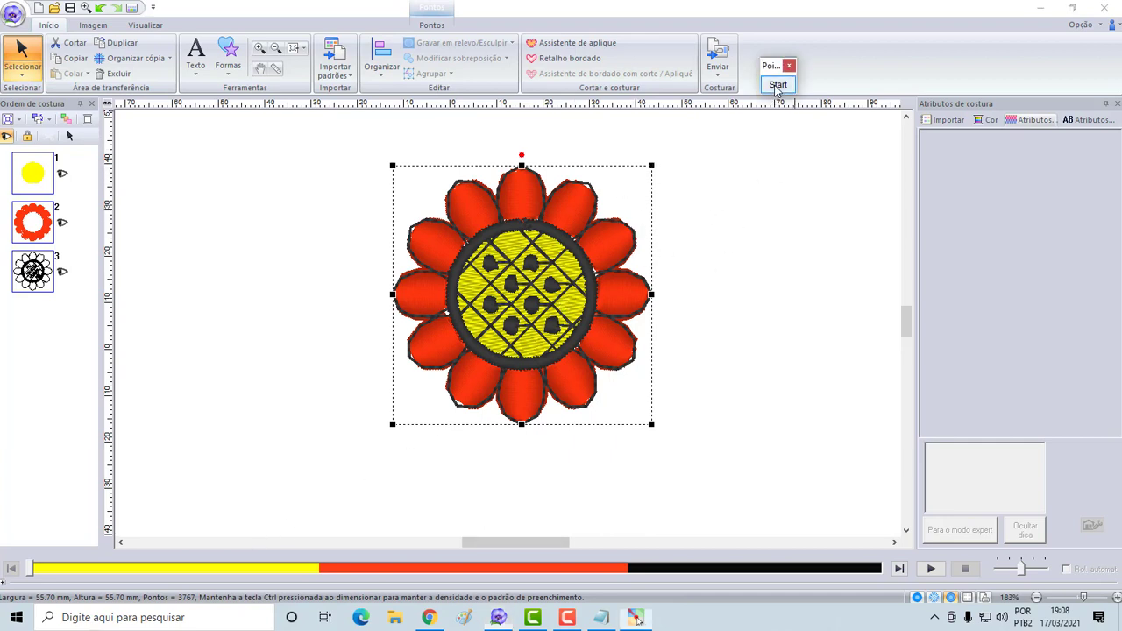
pyautogui.moveTo(356, 445); pyautogui.dragTo(201, 582)
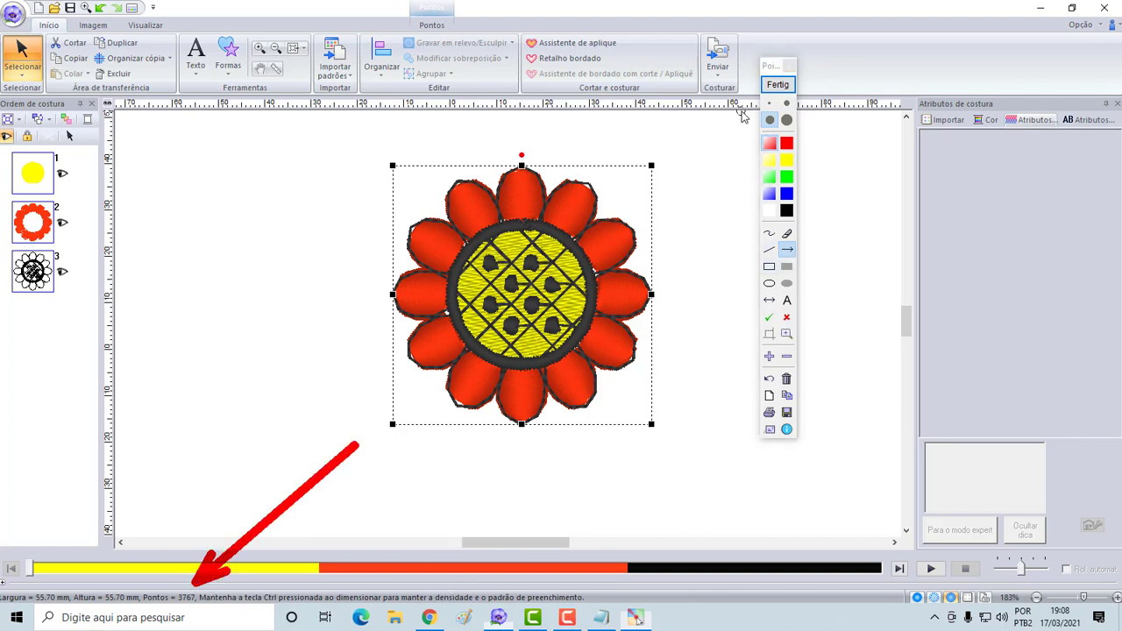
pyautogui.click(784, 88)
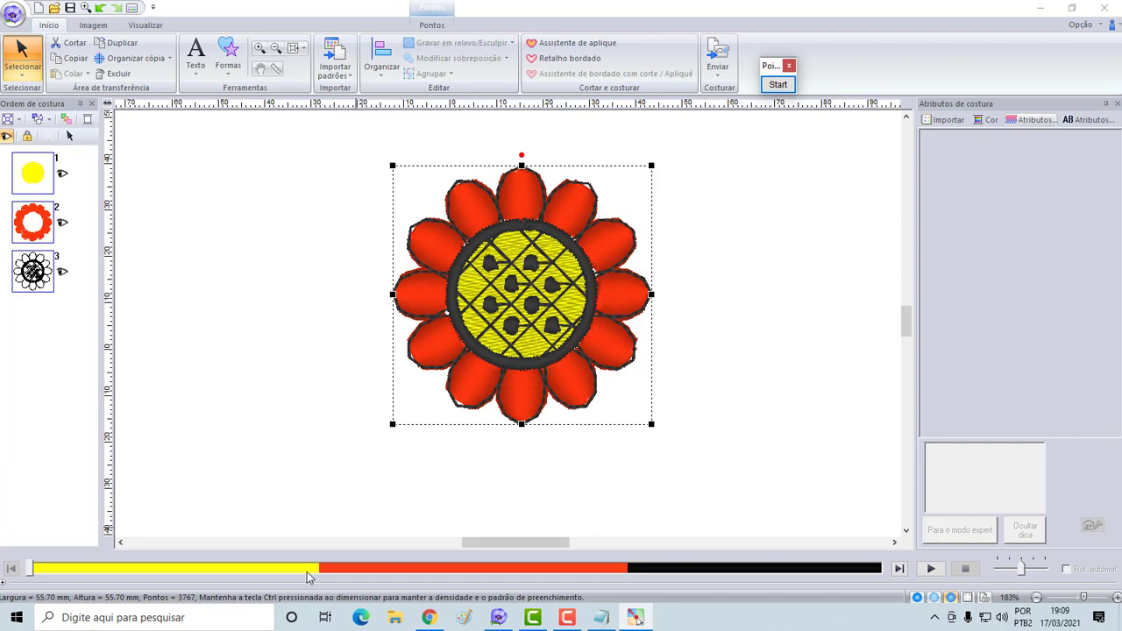
# Shrink the flower to about 22.5 mm square without density compensation and mark its stitch count with a red arrow.
pyautogui.moveTo(652, 164); pyautogui.dragTo(521, 321)
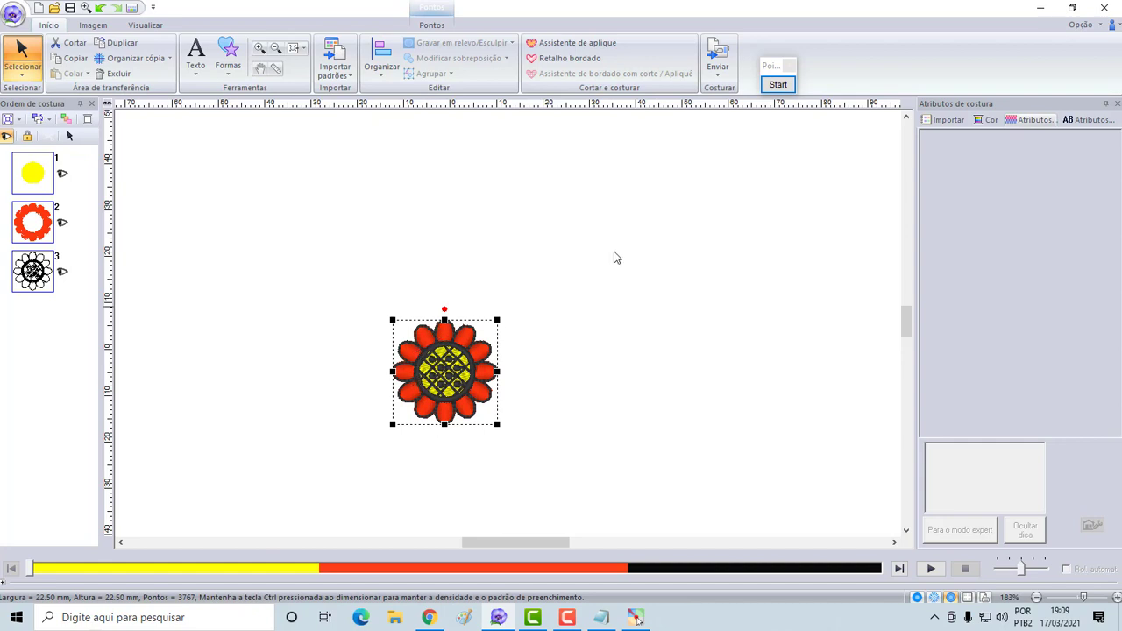
pyautogui.click(766, 86)
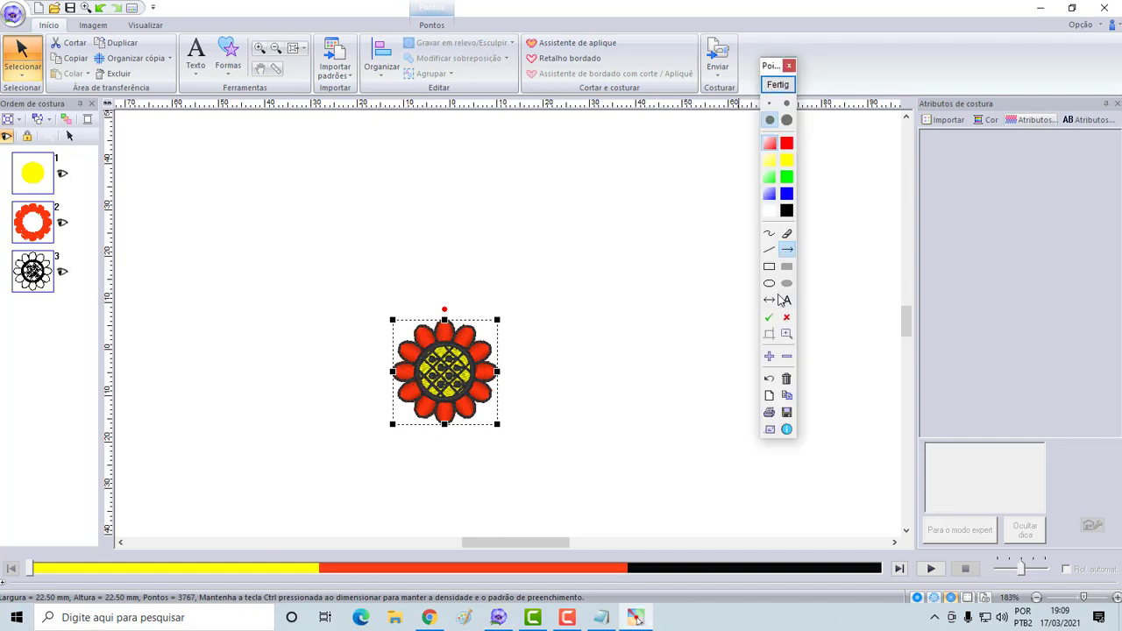
pyautogui.click(786, 250)
pyautogui.moveTo(343, 466); pyautogui.dragTo(194, 587)
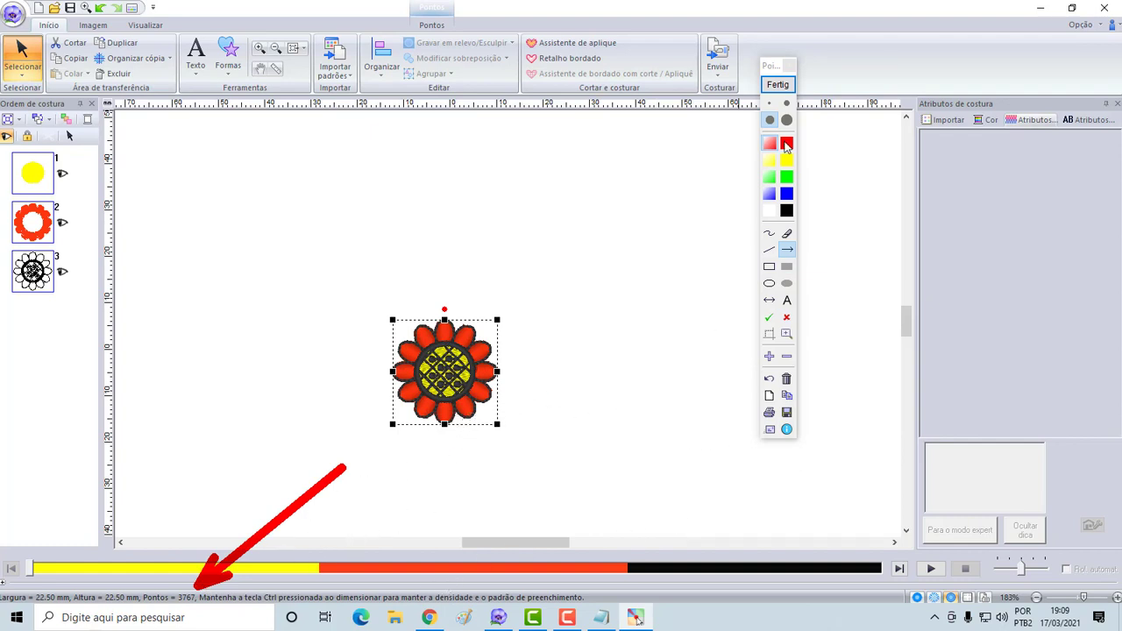
pyautogui.click(778, 84)
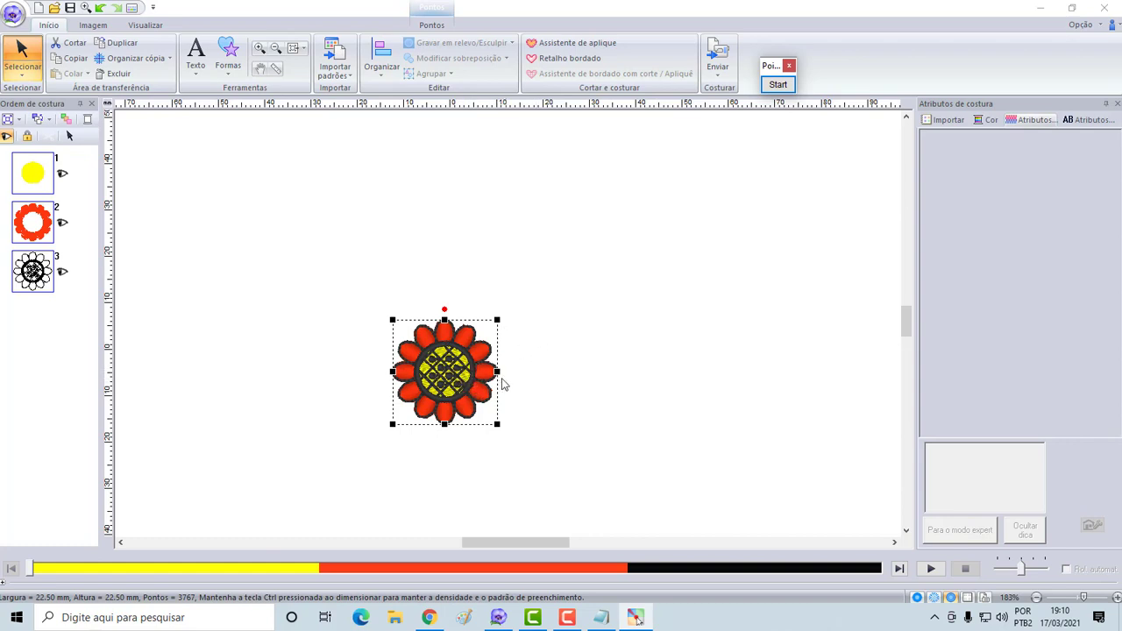
# Zoom in on the reduced flower to examine how densely its stitches are packed.
pyautogui.click(324, 210)
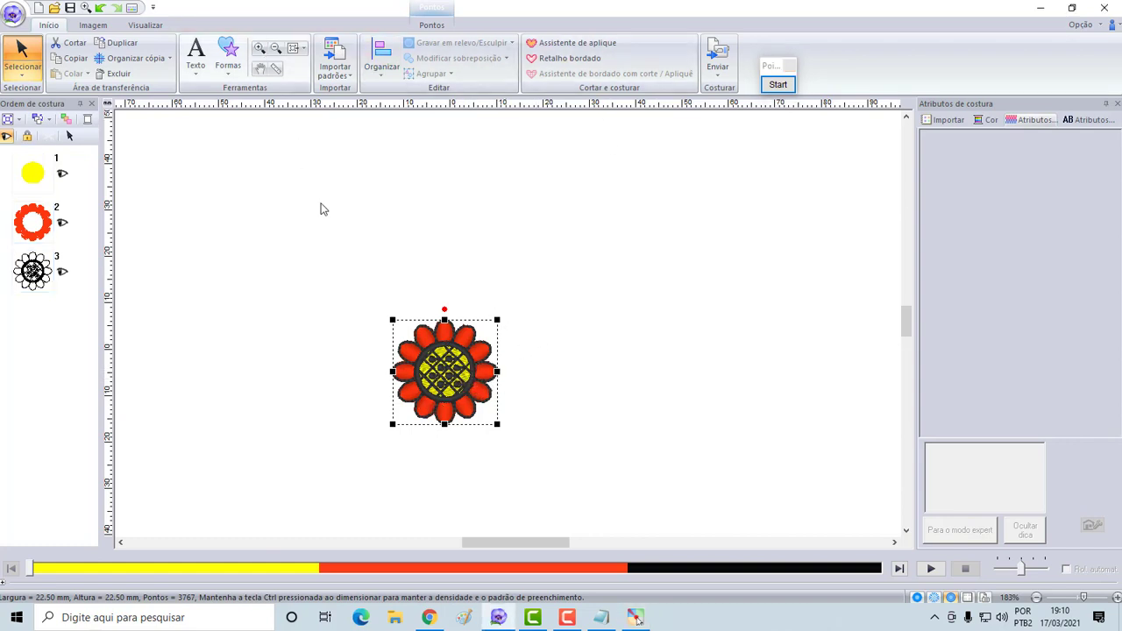
pyautogui.press('z')
pyautogui.moveTo(358, 287); pyautogui.dragTo(545, 466)
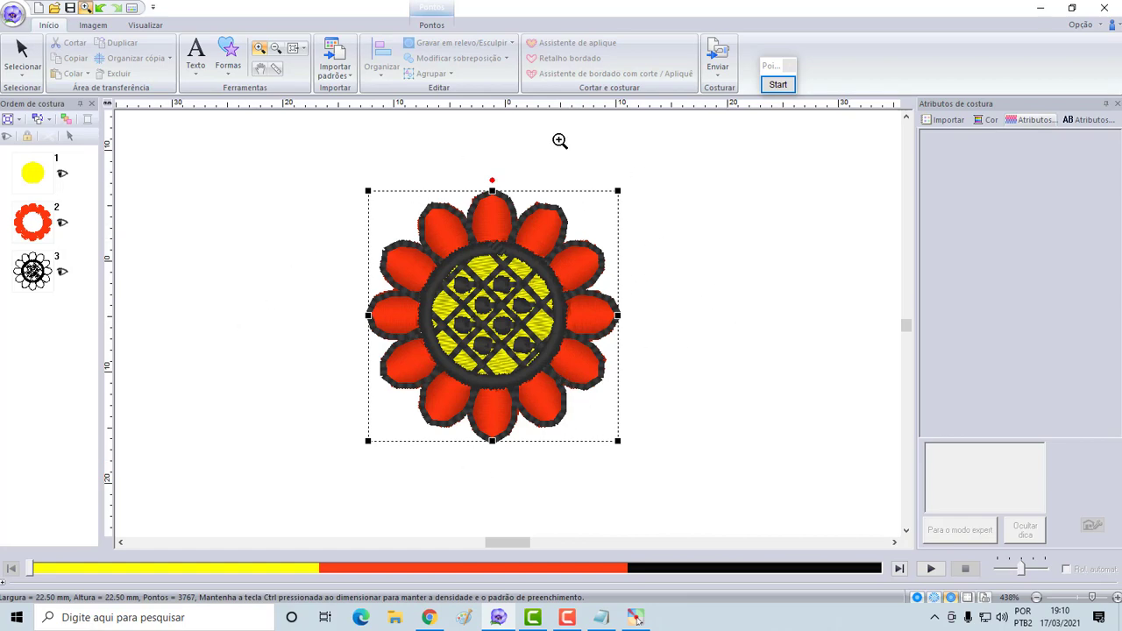
pyautogui.click(779, 85)
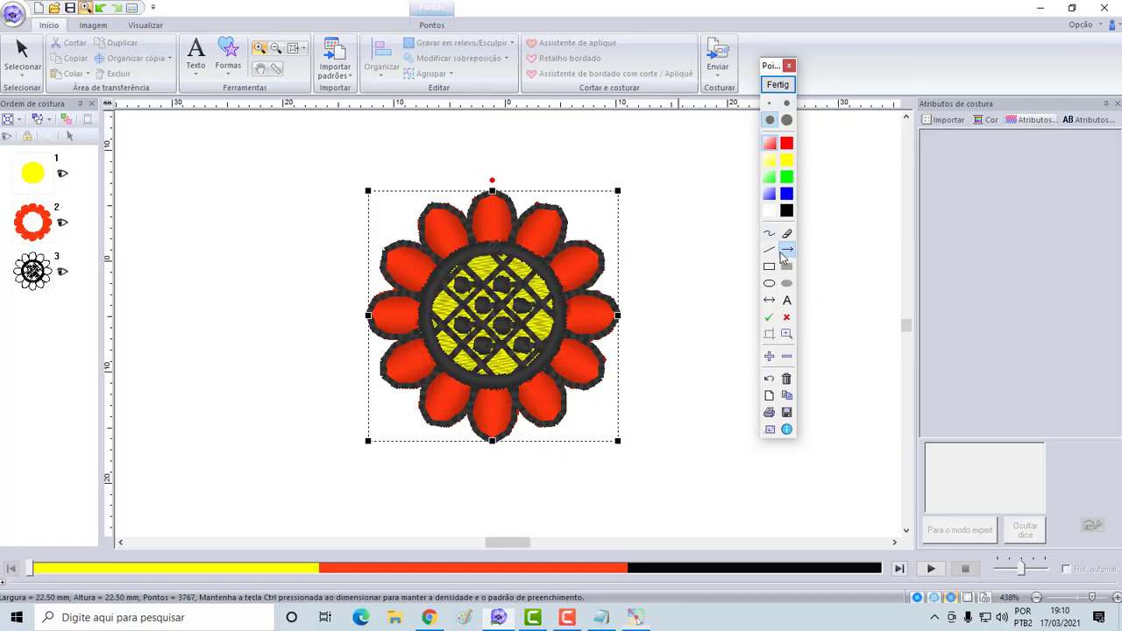
pyautogui.click(783, 253)
pyautogui.click(782, 86)
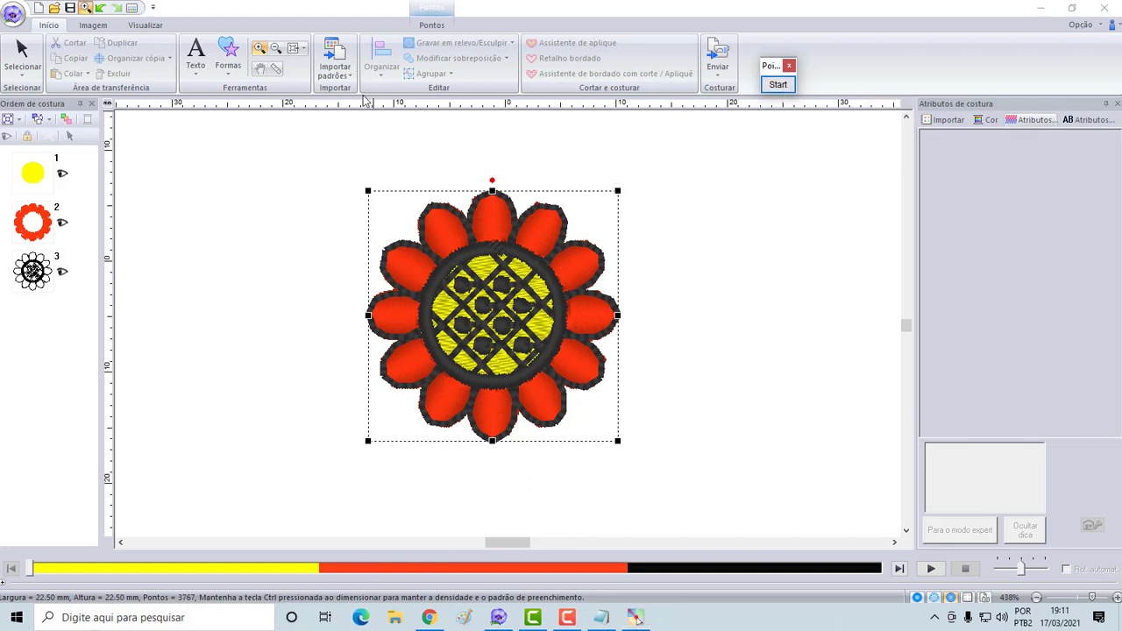
# Draw a triangle shape about 41 mm wide and 41 mm high on the page, left of the flower.
pyautogui.click(296, 46)
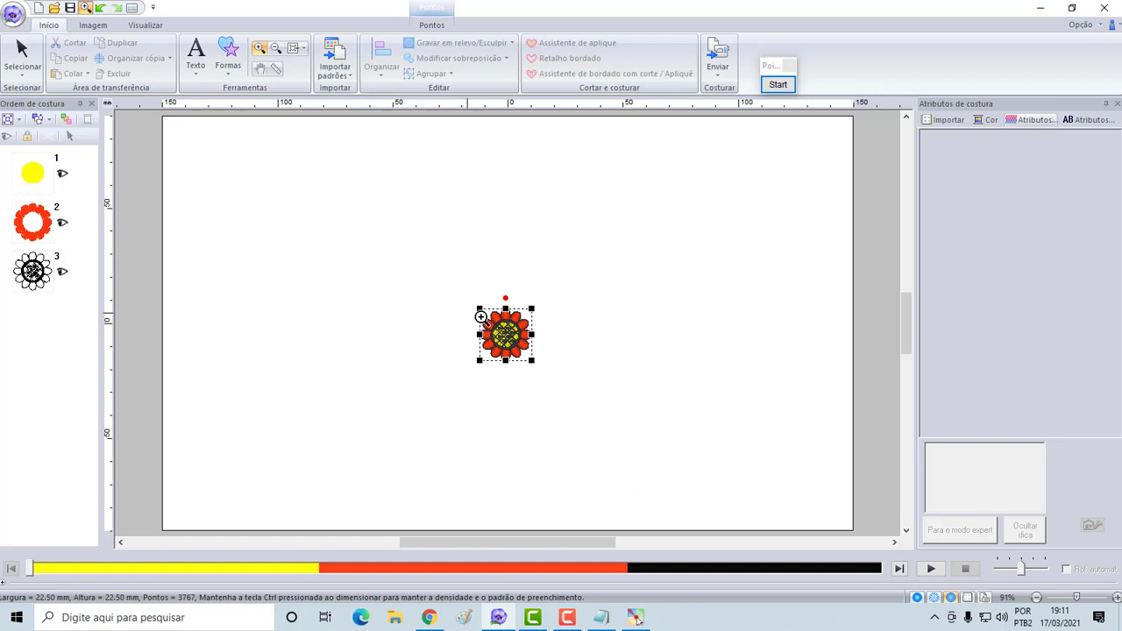
pyautogui.click(230, 54)
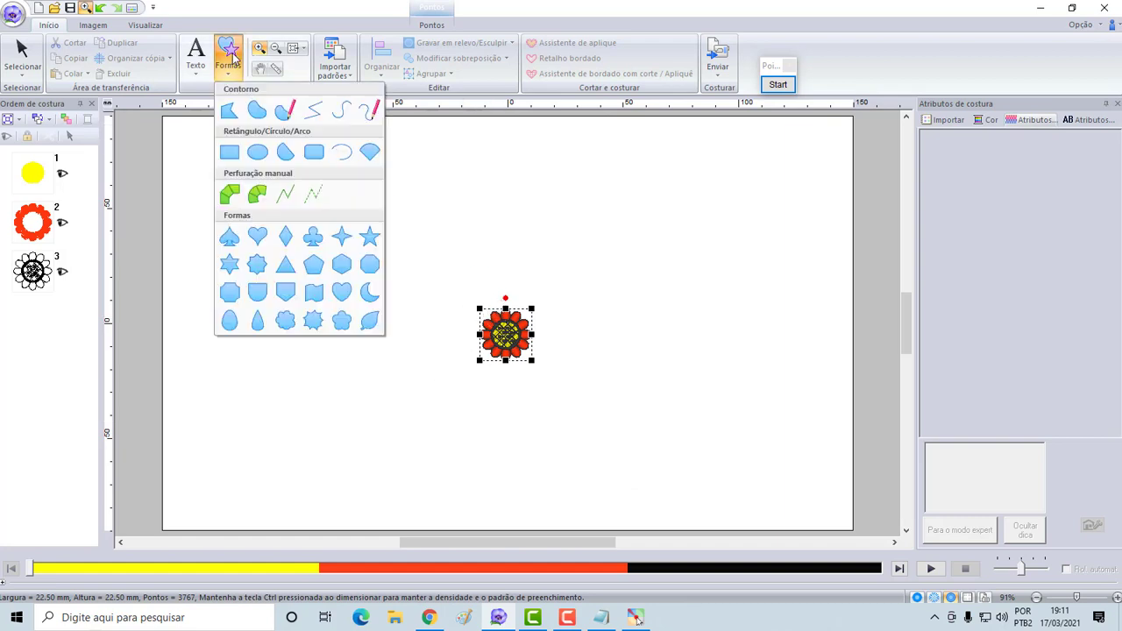
pyautogui.click(285, 266)
pyautogui.moveTo(225, 234); pyautogui.dragTo(304, 314)
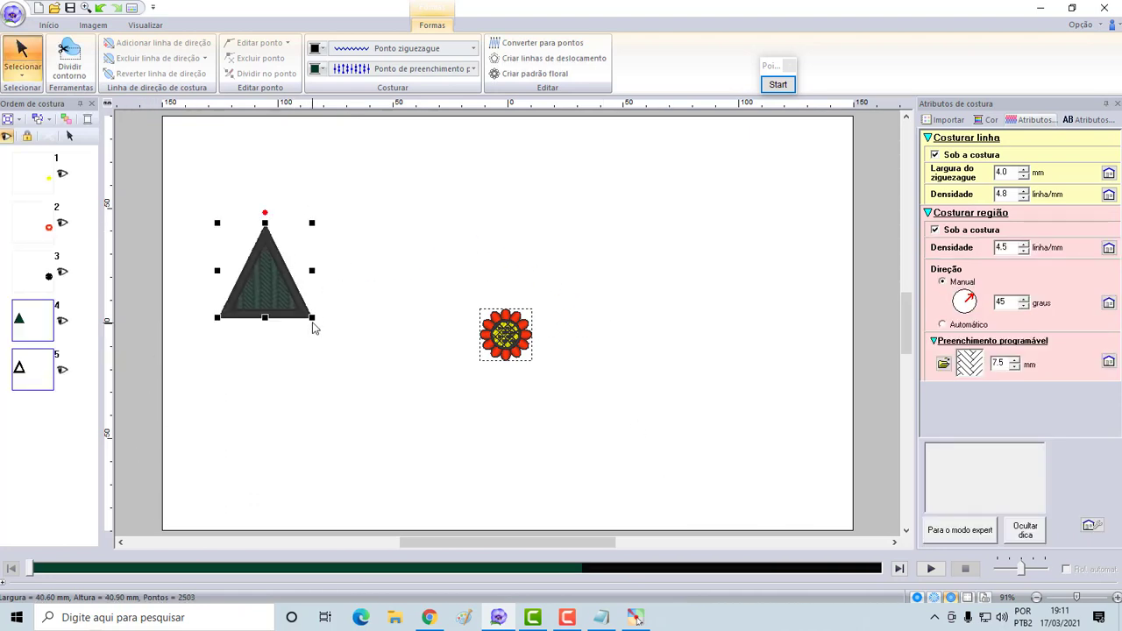
# Resize the triangle to about 51.6 mm wide and 29.4 mm high, and select the sunflower.
pyautogui.moveTo(311, 318); pyautogui.dragTo(354, 441)
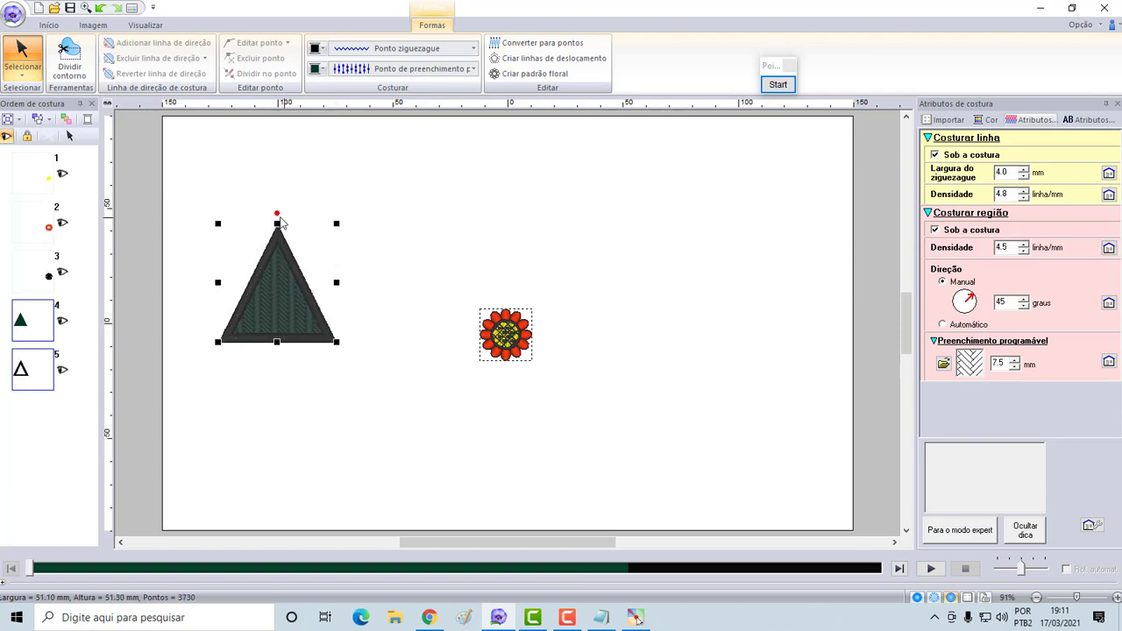
pyautogui.moveTo(276, 226); pyautogui.dragTo(277, 276)
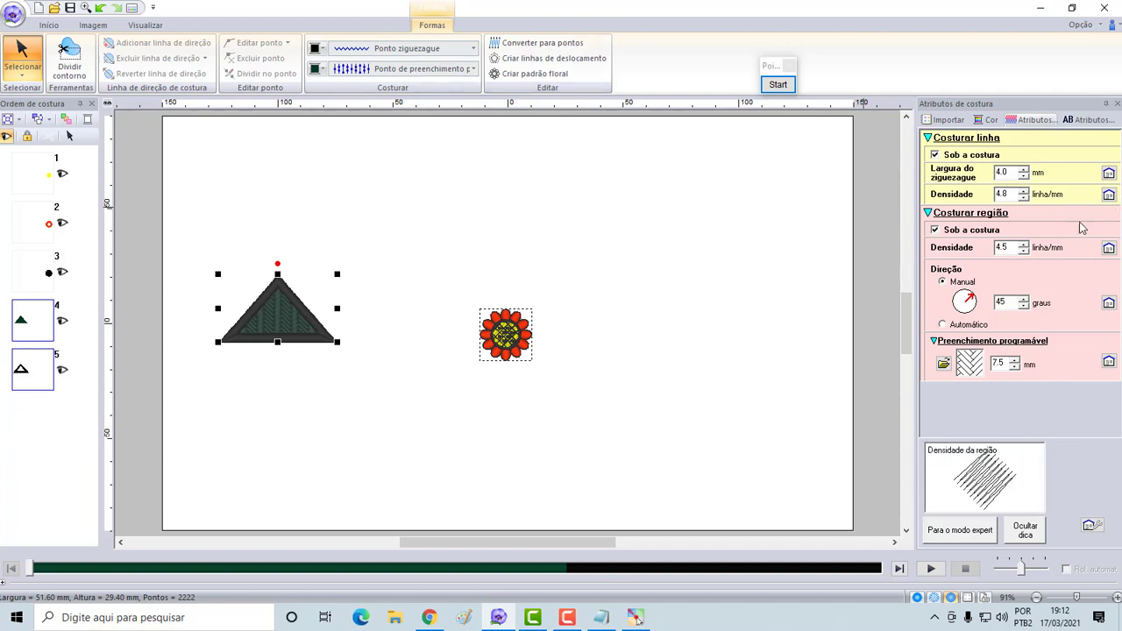
pyautogui.click(523, 329)
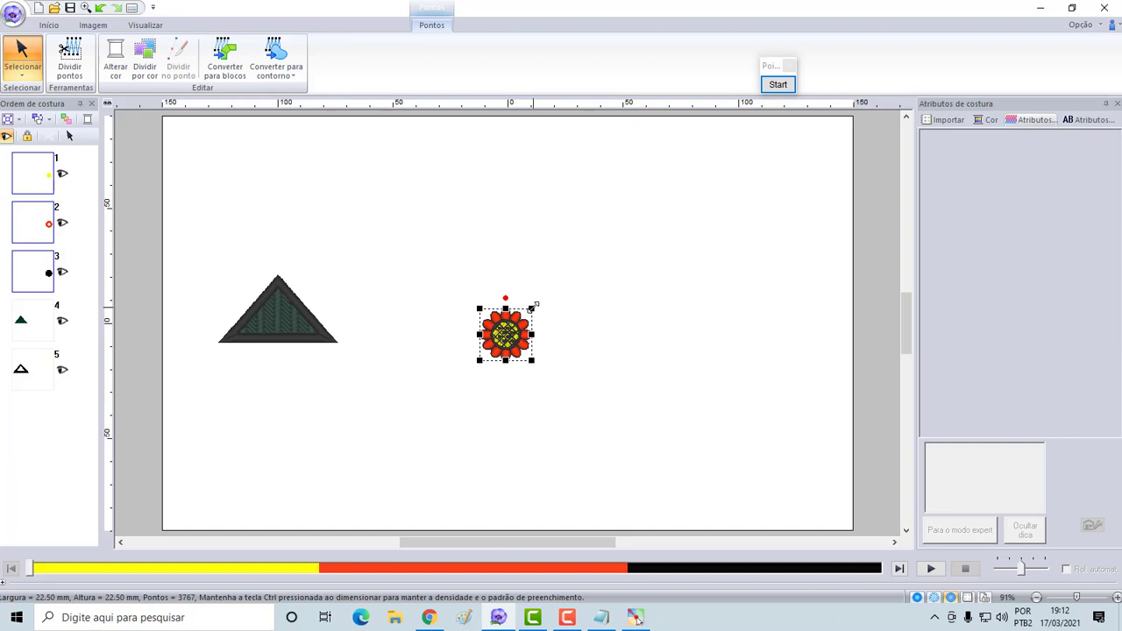
# Enlarge the sunflower to 74 mm square with its stitch density maintained, and shift it slightly left and down.
pyautogui.moveTo(532, 308); pyautogui.dragTo(649, 190)
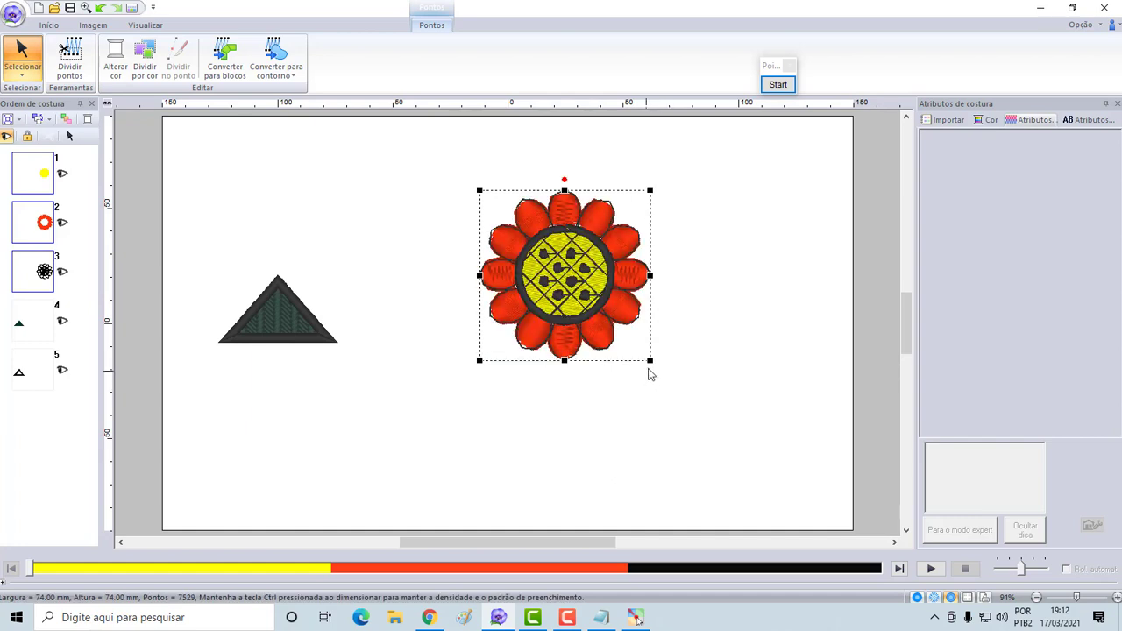
pyautogui.moveTo(611, 271); pyautogui.dragTo(590, 282)
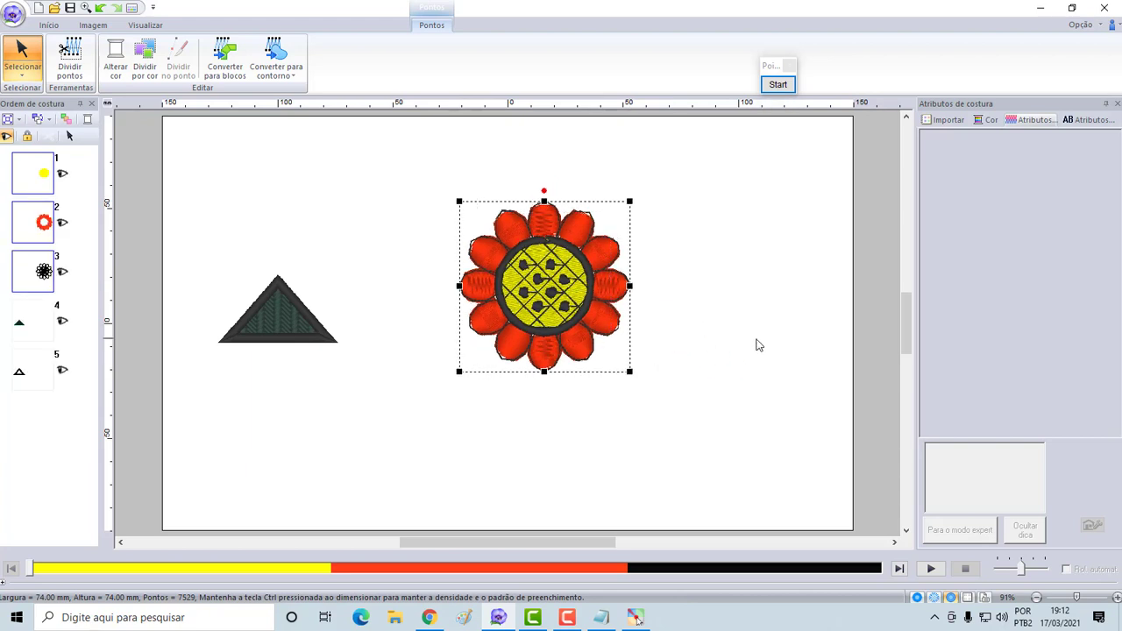
# Delete the sunflower and import the framed flower 33100527.pes from the Floral1 category of the design library.
pyautogui.press('Delete')
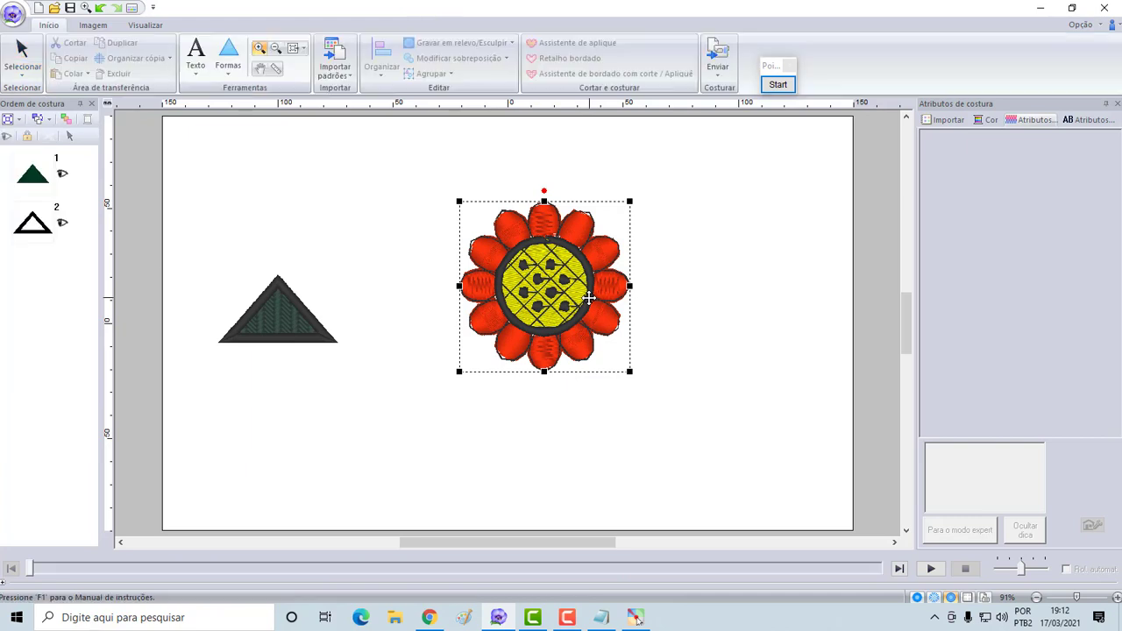
pyautogui.click(952, 120)
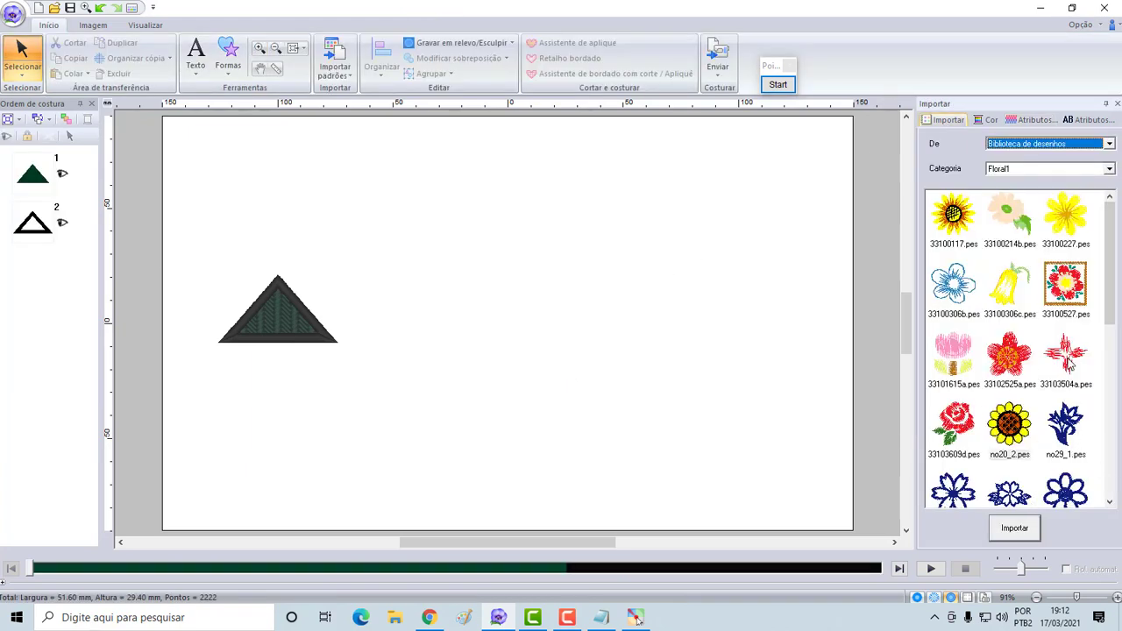
pyautogui.doubleClick(1068, 290)
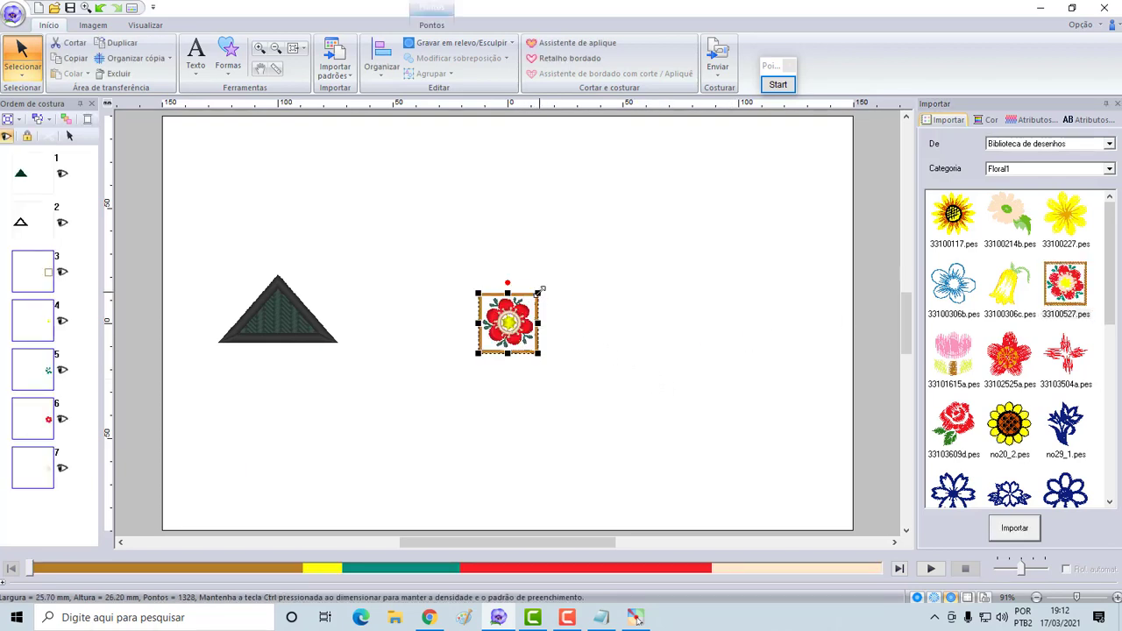
# Enlarge the framed flower to about 149.2 mm wide and 152.7 mm high with its stitch density maintained.
pyautogui.moveTo(541, 289); pyautogui.dragTo(764, 138)
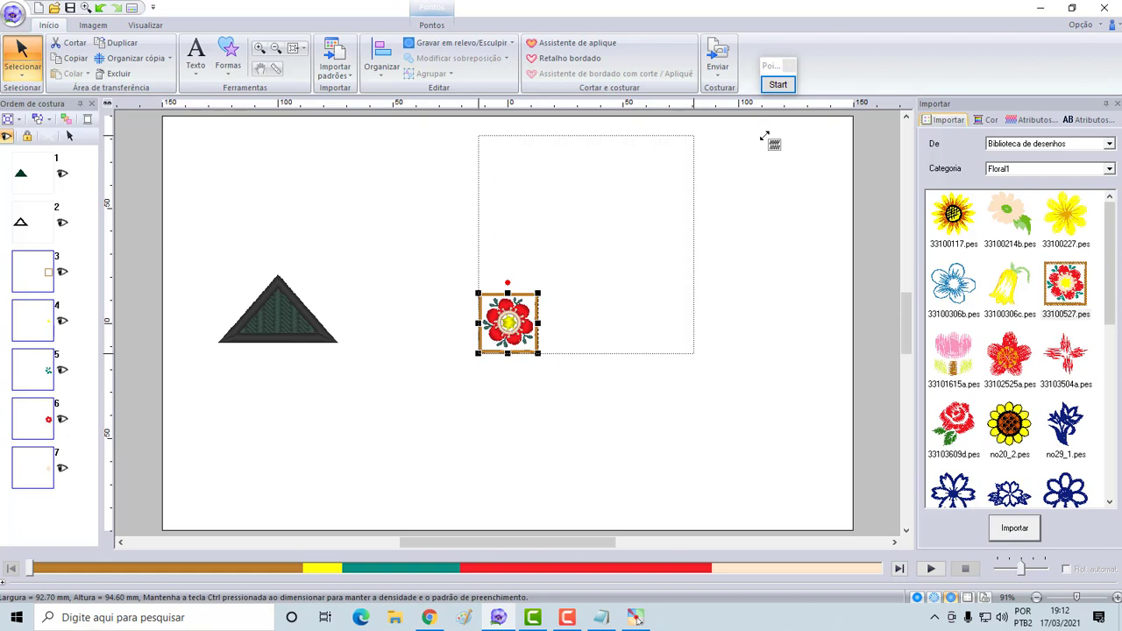
pyautogui.moveTo(764, 137); pyautogui.dragTo(782, 127)
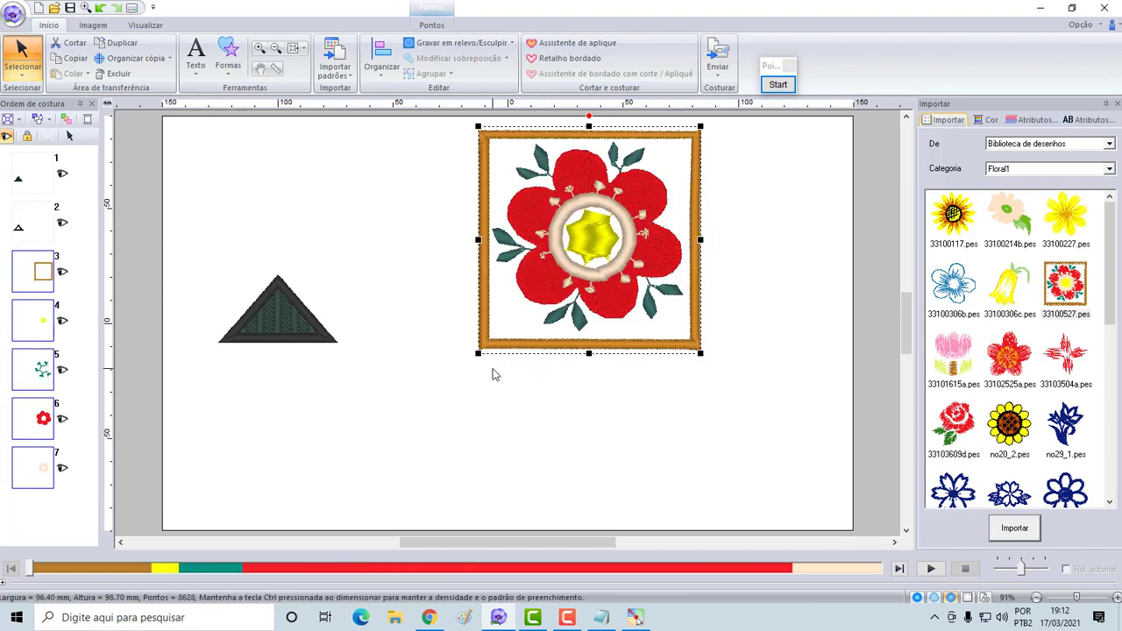
pyautogui.moveTo(476, 355); pyautogui.dragTo(357, 497)
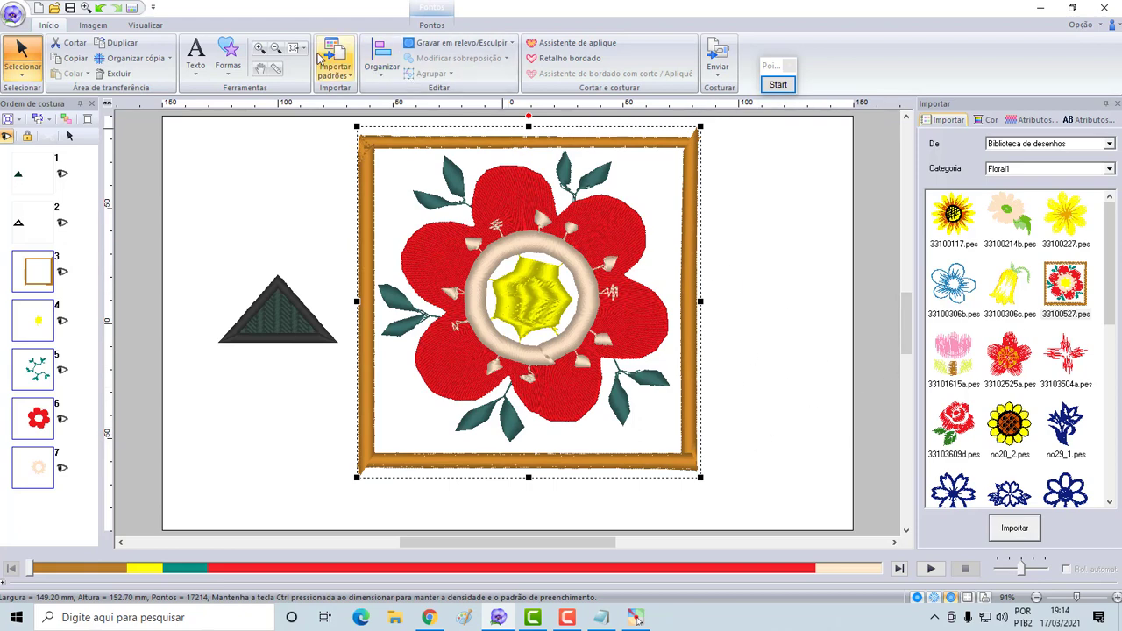
# Examine the stitches in the flower's yellow centre up close, and return to a view of the whole design.
pyautogui.click(262, 48)
pyautogui.moveTo(489, 251); pyautogui.dragTo(581, 347)
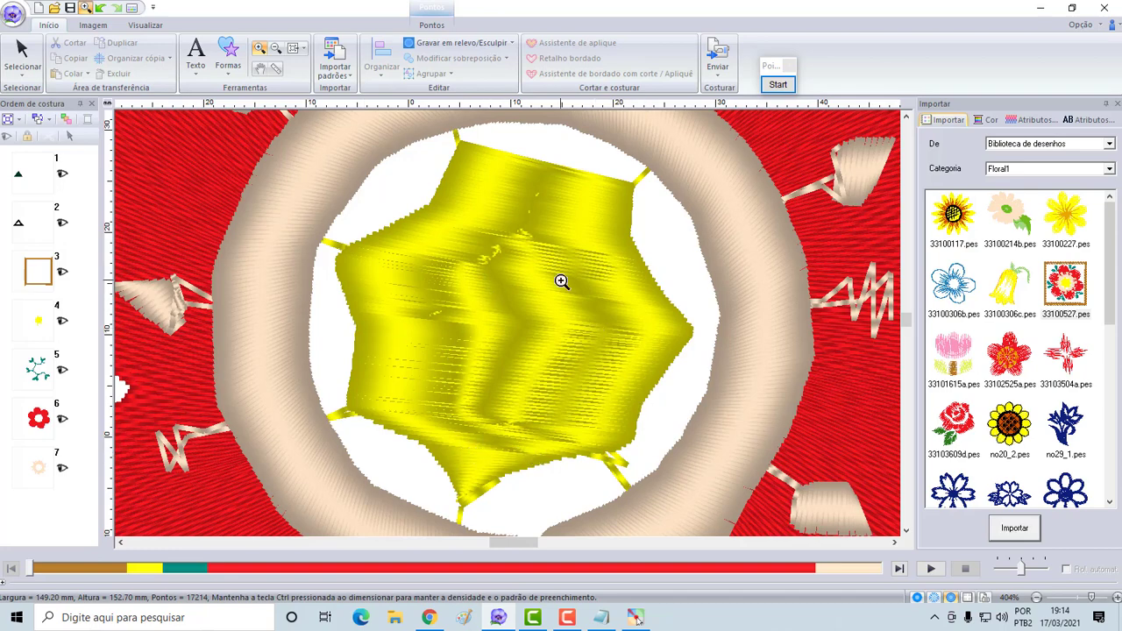
pyautogui.click(276, 47)
pyautogui.click(463, 290)
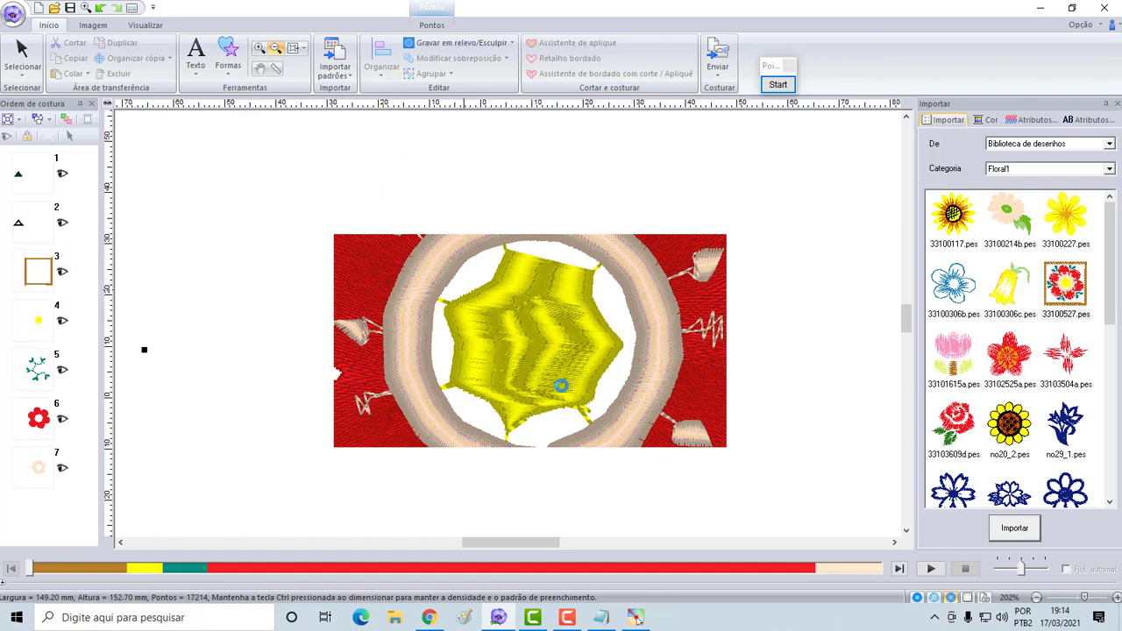
pyautogui.click(508, 346)
pyautogui.click(540, 361)
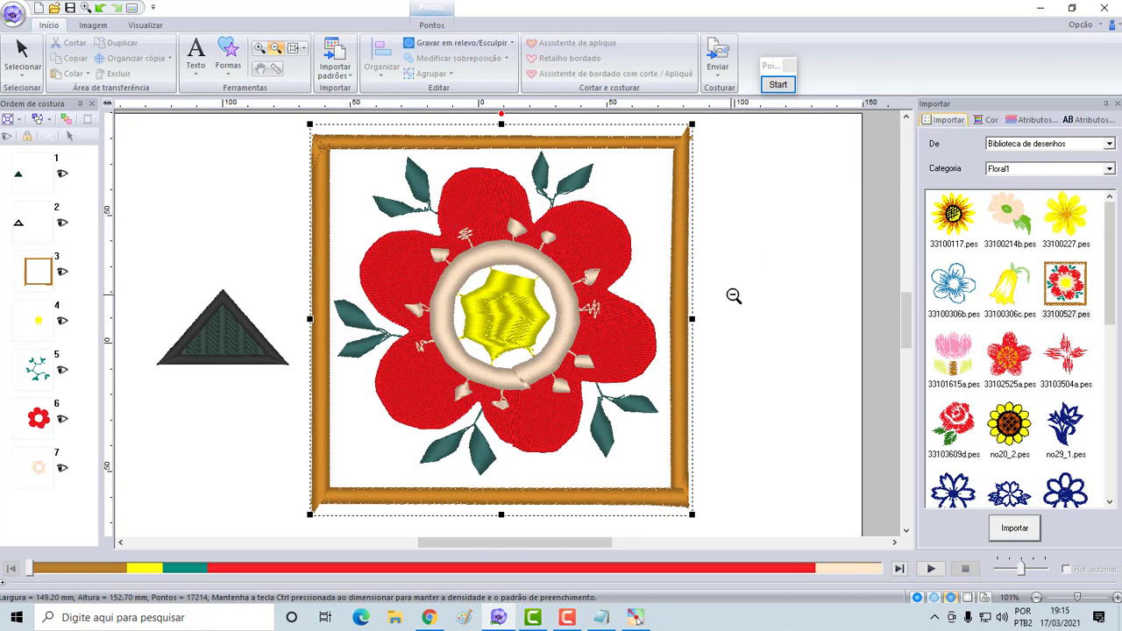
# Check the sewing attributes available for the framed flower and show the stitch editing commands for it.
pyautogui.click(21, 56)
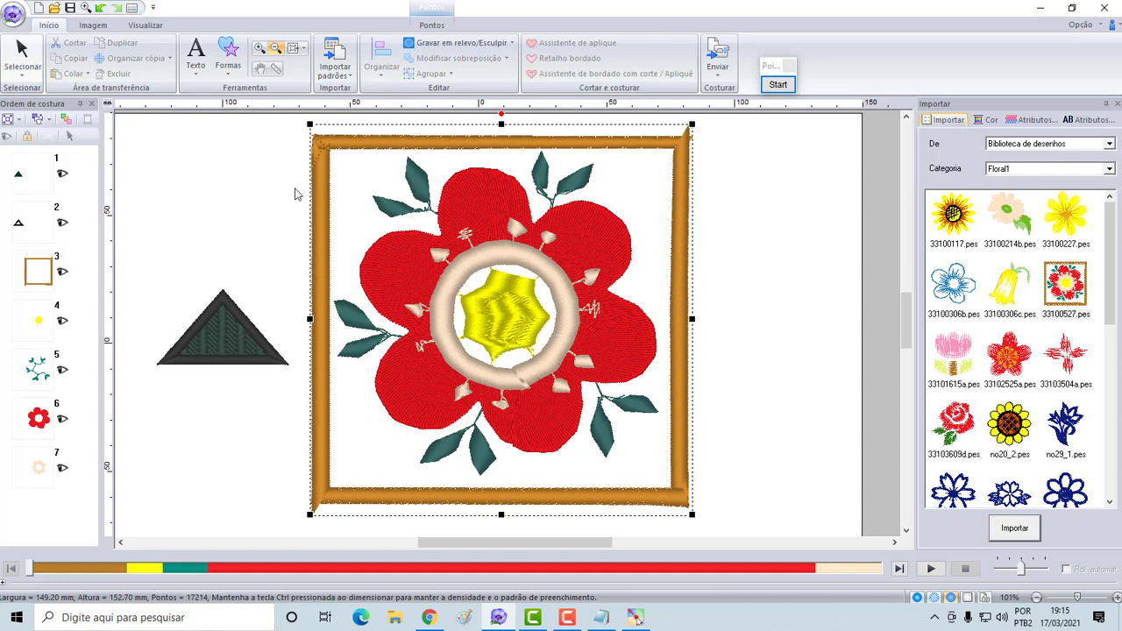
pyautogui.click(761, 301)
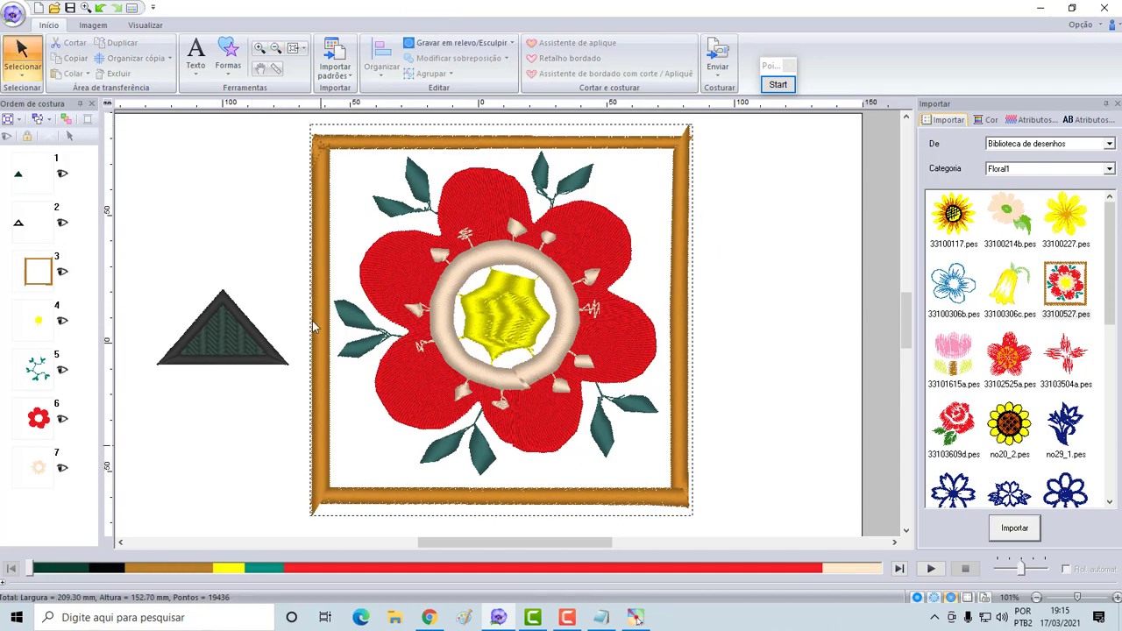
pyautogui.click(1035, 120)
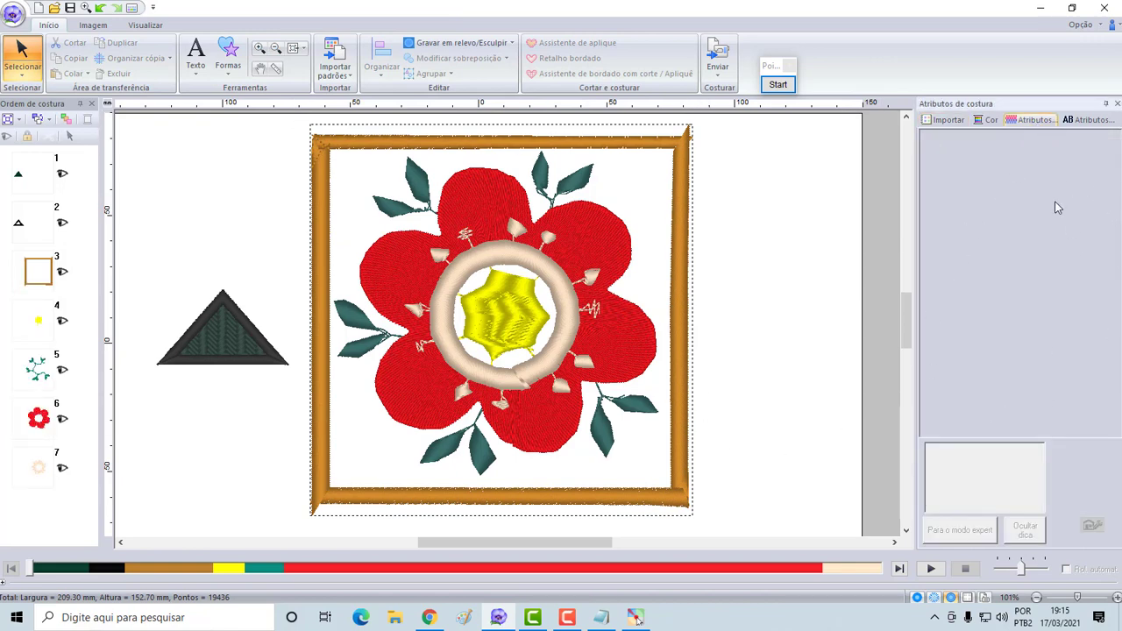
pyautogui.click(495, 198)
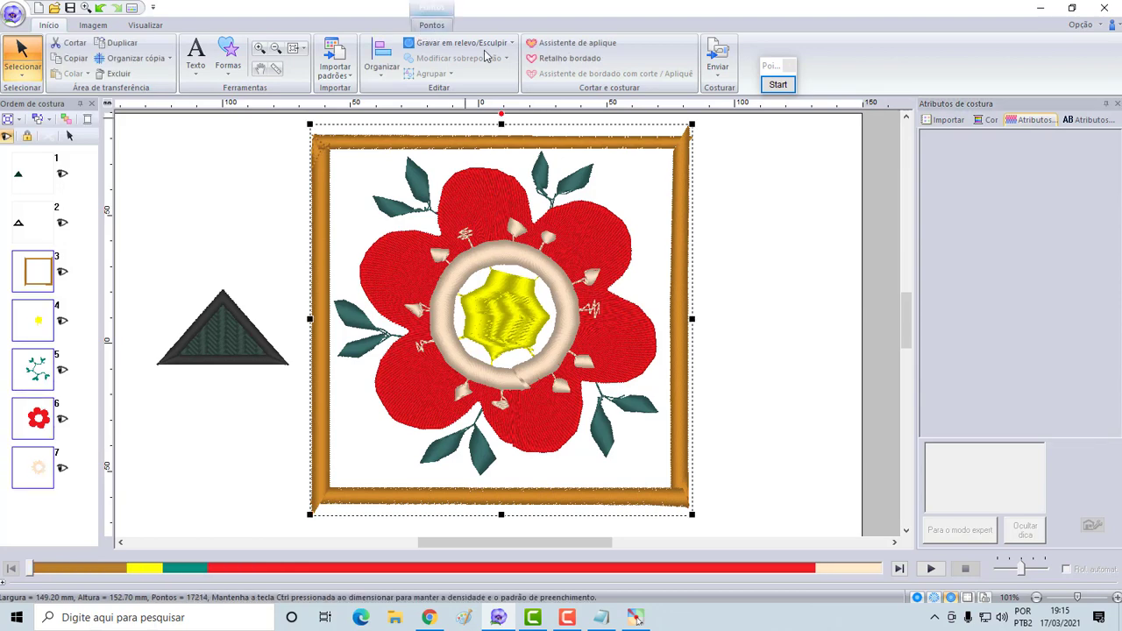
pyautogui.click(429, 27)
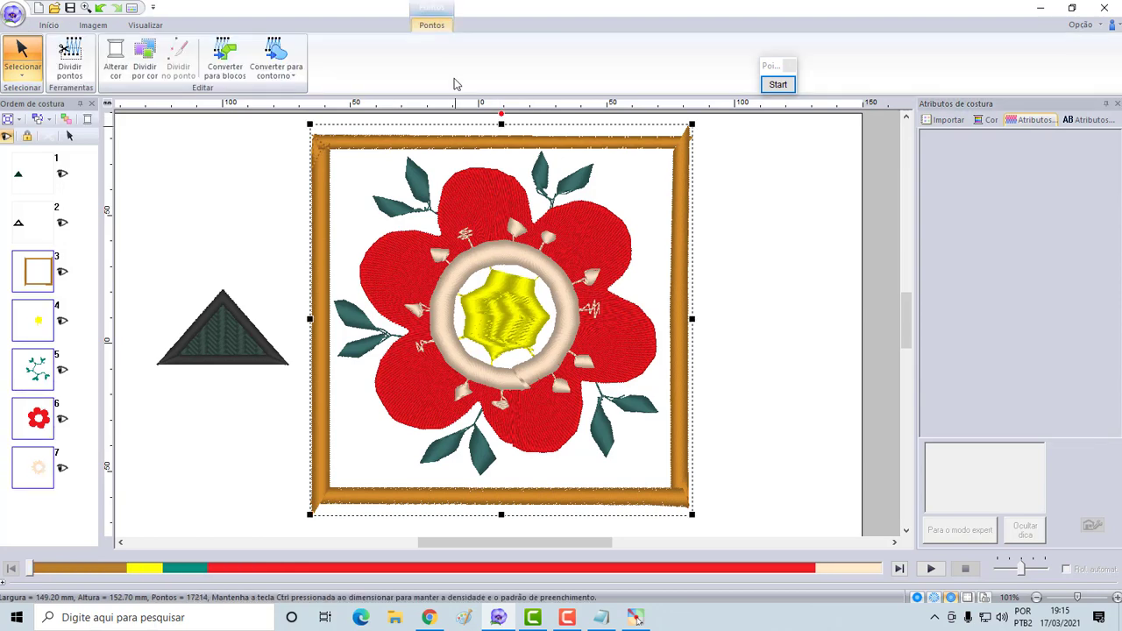